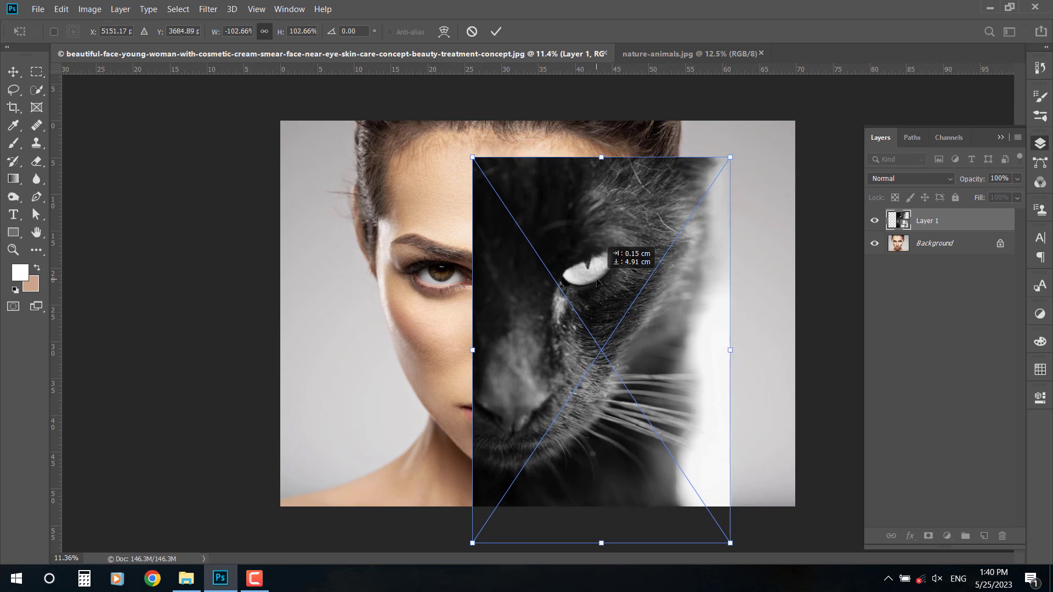
- Lower the panther layer's opacity to 68% and scale it vertically until its eye overlaps the woman's eye
{"action": "left_click_drag", "start_coordinate": [1002, 195], "coordinate": [996, 195]}
{"action": "left_click_drag", "start_coordinate": [594, 260], "coordinate": [594, 274]}
{"action": "key", "text": "ctrl+t"}
{"action": "left_click_drag", "start_coordinate": [601, 548], "coordinate": [595, 500]}
{"action": "left_click_drag", "start_coordinate": [600, 162], "coordinate": [600, 175]}
{"action": "left_click", "coordinate": [497, 31]}
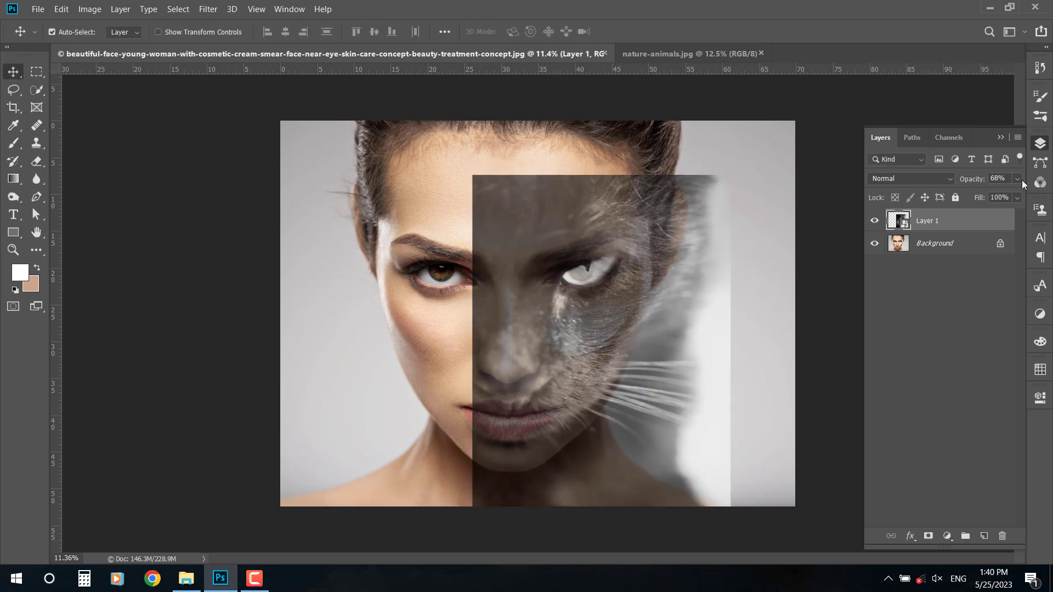
- Return the panther layer's opacity to 100% and stretch it slightly downward
{"action": "left_click", "coordinate": [1017, 179]}
{"action": "left_click_drag", "start_coordinate": [993, 195], "coordinate": [1023, 196]}
{"action": "key", "text": "ctrl+t"}
{"action": "left_click_drag", "start_coordinate": [600, 505], "coordinate": [599, 522]}
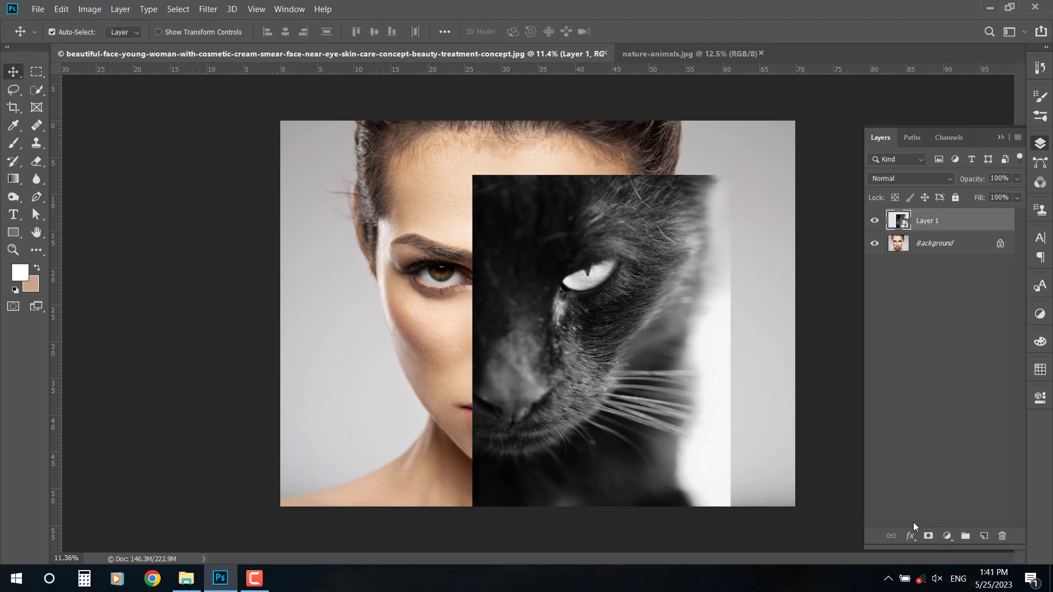
- Add a layer mask to the panther layer, choose the Brush tool and reduce the layer opacity to 62%
{"action": "left_click", "coordinate": [928, 537]}
{"action": "left_click", "coordinate": [13, 142]}
{"action": "left_click", "coordinate": [1016, 178]}
{"action": "left_click_drag", "start_coordinate": [1018, 194], "coordinate": [992, 194]}
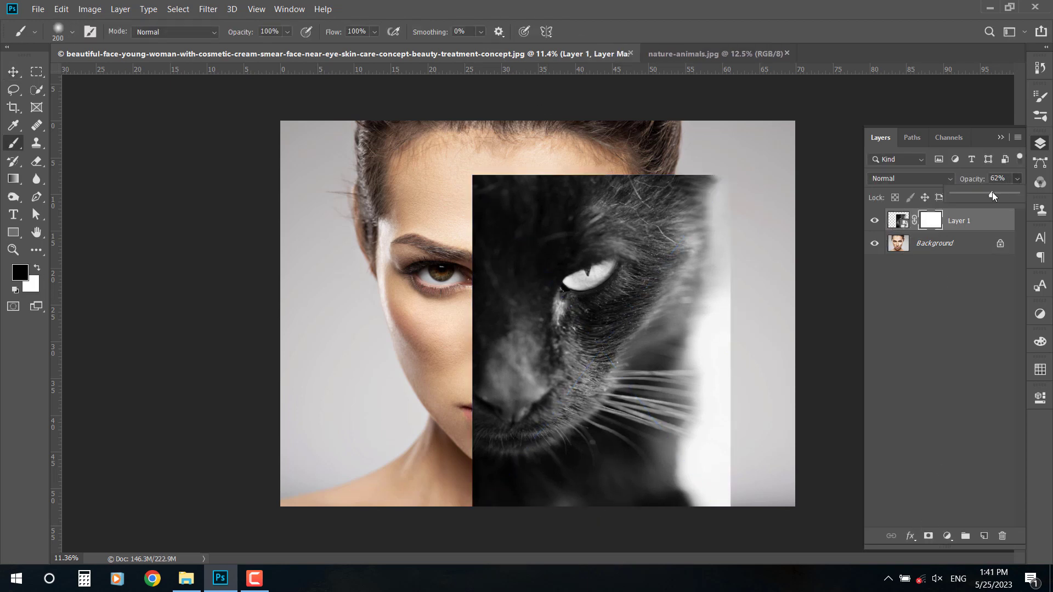
- Enlarge the brush to 1500 px and paint black on the mask around the panther's outer edges and along the face's centre line
{"action": "left_click", "coordinate": [432, 194]}
{"action": "key", "text": "]"}
{"action": "key", "text": "]"}
{"action": "key", "text": "]"}
{"action": "key", "text": "]"}
{"action": "key", "text": "]"}
{"action": "key", "text": "]"}
{"action": "key", "text": "]"}
{"action": "key", "text": "]"}
{"action": "key", "text": "]"}
{"action": "key", "text": "]"}
{"action": "key", "text": "]"}
{"action": "mouse_move", "coordinate": [485, 189]}
{"action": "left_mouse_down"}
{"action": "mouse_move", "coordinate": [587, 160]}
{"action": "mouse_move", "coordinate": [749, 177]}
{"action": "mouse_move", "coordinate": [709, 161]}
{"action": "mouse_move", "coordinate": [730, 220]}
{"action": "mouse_move", "coordinate": [678, 389]}
{"action": "mouse_move", "coordinate": [720, 329]}
{"action": "mouse_move", "coordinate": [715, 423]}
{"action": "mouse_move", "coordinate": [705, 431]}
{"action": "mouse_move", "coordinate": [711, 414]}
{"action": "mouse_move", "coordinate": [654, 538]}
{"action": "mouse_move", "coordinate": [463, 559]}
{"action": "left_mouse_up"}
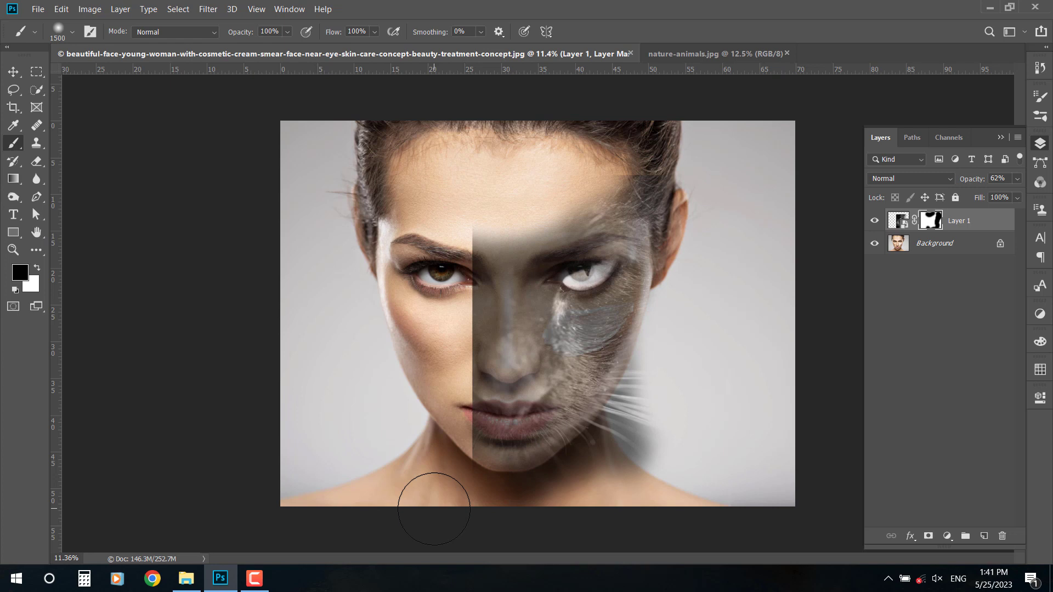
{"action": "mouse_move", "coordinate": [454, 198]}
{"action": "left_mouse_down"}
{"action": "mouse_move", "coordinate": [445, 270]}
{"action": "mouse_move", "coordinate": [460, 287]}
{"action": "mouse_move", "coordinate": [430, 448]}
{"action": "mouse_move", "coordinate": [477, 499]}
{"action": "left_mouse_up"}
- Set the layer opacity back to 100% and mask out the dark panther area beside the neck
{"action": "left_click_drag", "start_coordinate": [1017, 178], "coordinate": [1024, 196]}
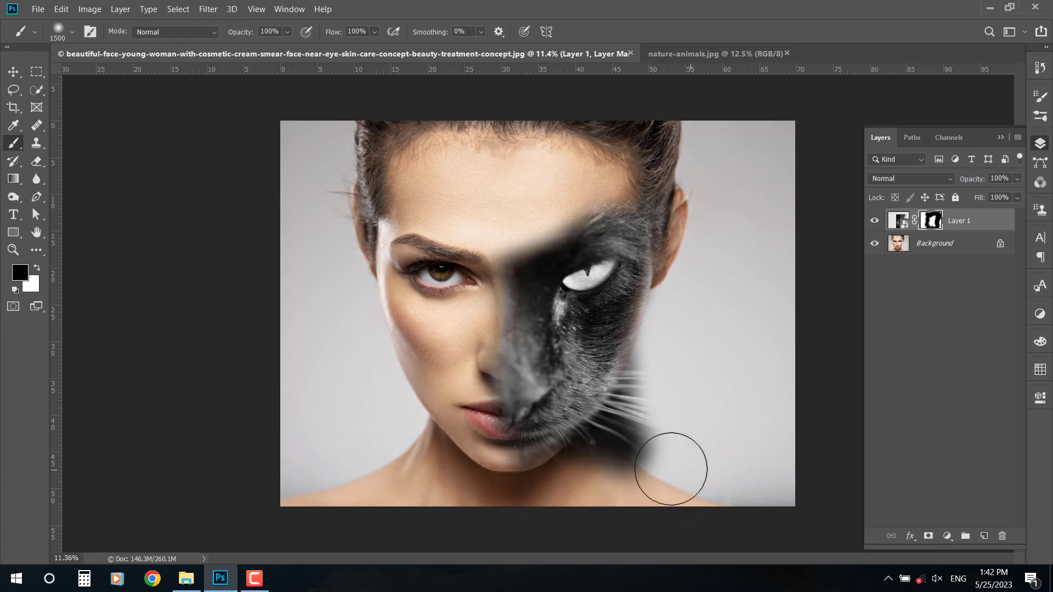
{"action": "mouse_move", "coordinate": [632, 482]}
{"action": "left_mouse_down"}
{"action": "mouse_move", "coordinate": [651, 411]}
{"action": "mouse_move", "coordinate": [697, 399]}
{"action": "mouse_move", "coordinate": [644, 345]}
{"action": "left_mouse_up"}
- Increase the brush hardness, shrink it to 600 px and paint white on the mask to bring back fur along the cheek
{"action": "left_click", "coordinate": [73, 33]}
{"action": "left_click_drag", "start_coordinate": [75, 108], "coordinate": [118, 108]}
{"action": "key", "text": "Return"}
{"action": "key", "text": "["}
{"action": "left_click", "coordinate": [34, 268]}
{"action": "scroll", "coordinate": [611, 316], "scroll_direction": "up", "scroll_amount": 5}
{"action": "key", "text": "bracketleft"}
{"action": "key", "text": "bracketleft"}
{"action": "key", "text": "bracketleft"}
{"action": "key", "text": "bracketleft"}
{"action": "key", "text": "bracketleft"}
{"action": "key", "text": "bracketleft"}
{"action": "key", "text": "bracketleft"}
{"action": "key", "text": "bracketleft"}
{"action": "mouse_move", "coordinate": [623, 297]}
{"action": "left_mouse_down"}
{"action": "mouse_move", "coordinate": [638, 259]}
{"action": "mouse_move", "coordinate": [618, 339]}
{"action": "mouse_move", "coordinate": [579, 418]}
{"action": "left_mouse_up"}
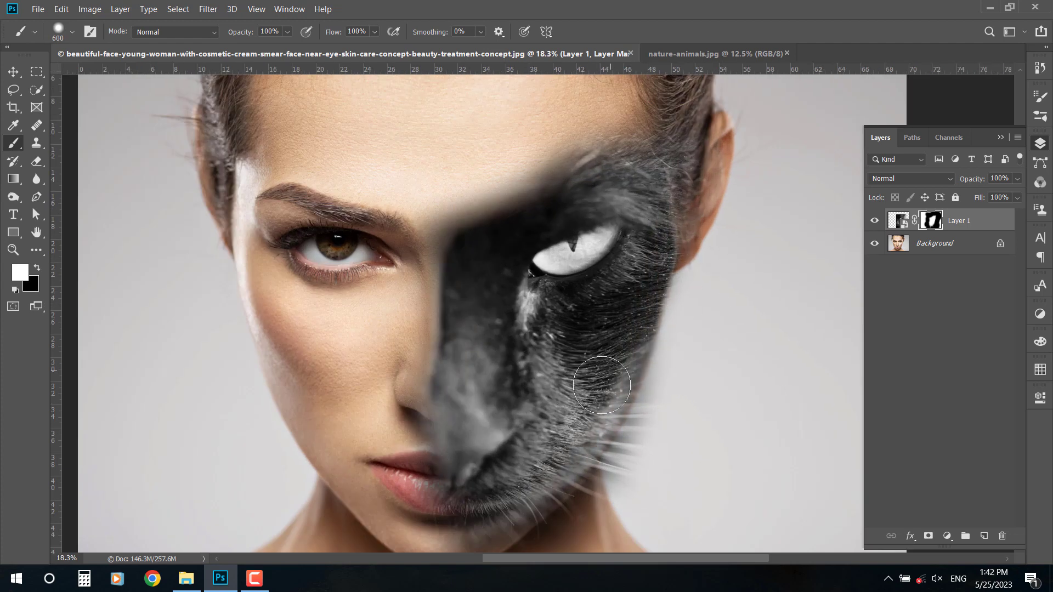
- Shape the mask along the chin and jawline with the 600 px brush, alternating between white and black
{"action": "mouse_move", "coordinate": [507, 506]}
{"action": "left_mouse_down"}
{"action": "mouse_move", "coordinate": [554, 370]}
{"action": "mouse_move", "coordinate": [545, 364]}
{"action": "mouse_move", "coordinate": [603, 351]}
{"action": "mouse_move", "coordinate": [517, 371]}
{"action": "mouse_move", "coordinate": [548, 383]}
{"action": "mouse_move", "coordinate": [510, 400]}
{"action": "left_mouse_up"}
{"action": "key", "text": "x"}
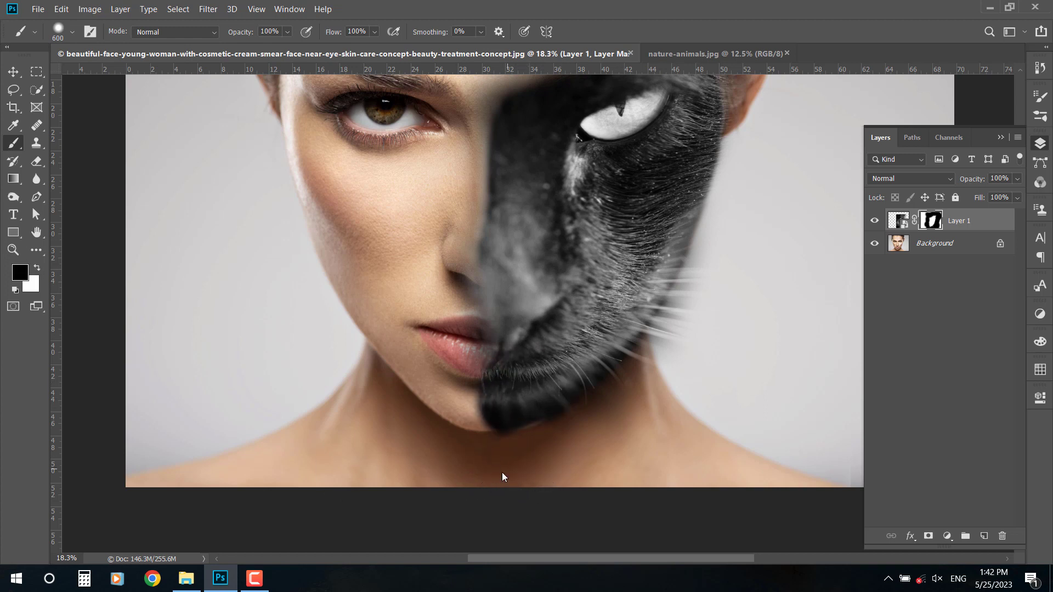
{"action": "key", "text": "x"}
{"action": "left_click_drag", "start_coordinate": [522, 393], "coordinate": [509, 400]}
{"action": "key", "text": "x"}
{"action": "mouse_move", "coordinate": [653, 378]}
{"action": "left_mouse_down"}
{"action": "mouse_move", "coordinate": [599, 411]}
{"action": "mouse_move", "coordinate": [684, 345]}
{"action": "left_mouse_up"}
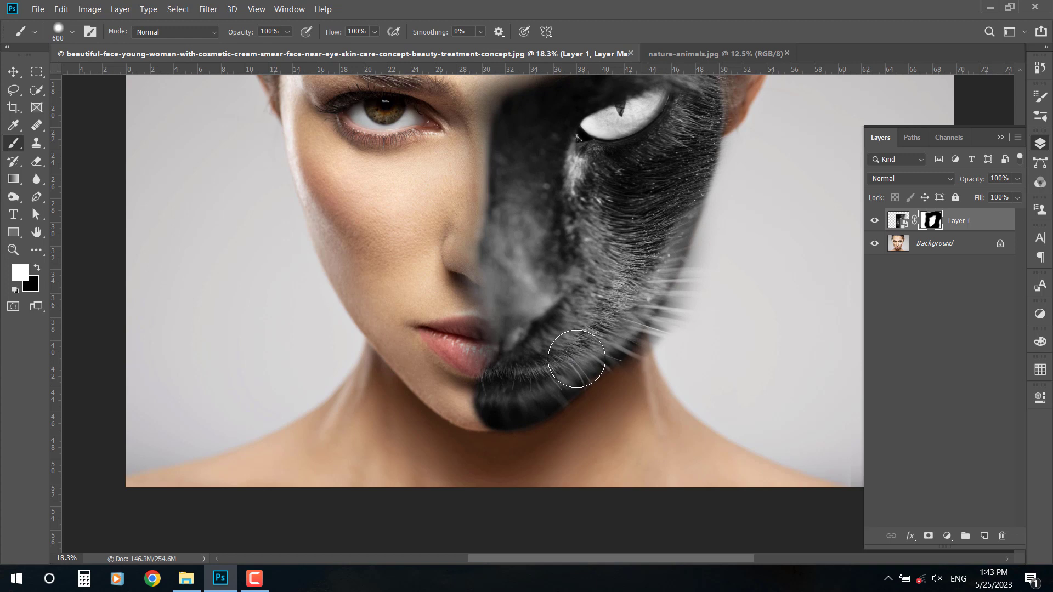
{"action": "left_click", "coordinate": [580, 377]}
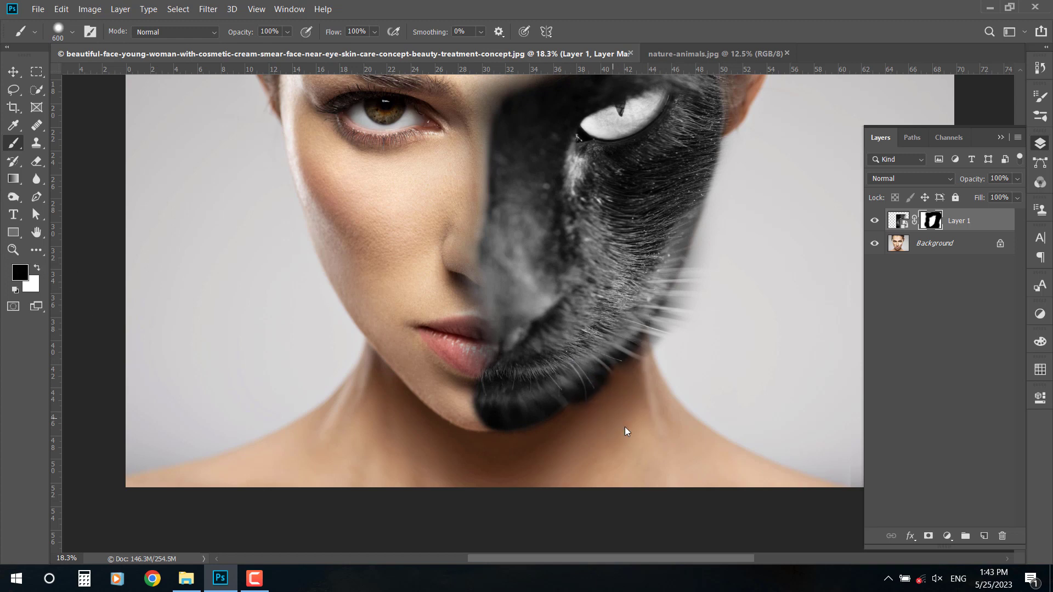
{"action": "left_click", "coordinate": [498, 452]}
- Lower the brush opacity and flow and paint on the mask along the panther's edge beside the mouth
{"action": "left_click", "coordinate": [71, 32]}
{"action": "left_click_drag", "start_coordinate": [249, 33], "coordinate": [227, 33]}
{"action": "left_click_drag", "start_coordinate": [329, 33], "coordinate": [316, 32]}
{"action": "mouse_move", "coordinate": [466, 418]}
{"action": "left_mouse_down"}
{"action": "mouse_move", "coordinate": [470, 345]}
{"action": "mouse_move", "coordinate": [483, 350]}
{"action": "left_mouse_up"}
- Set the brush to full hardness and 100% opacity, undo a stray dab and touch up the mask in white
{"action": "left_click", "coordinate": [72, 32]}
{"action": "left_click_drag", "start_coordinate": [104, 108], "coordinate": [167, 108]}
{"action": "left_click_drag", "start_coordinate": [244, 31], "coordinate": [356, 57]}
{"action": "left_click", "coordinate": [539, 299]}
{"action": "key", "text": "ctrl+z"}
{"action": "key", "text": "x"}
{"action": "left_click_drag", "start_coordinate": [515, 206], "coordinate": [513, 219]}
- Paint black on the mask along the nose bridge and the slanted brow to give the panther a crisp edge
{"action": "scroll", "coordinate": [535, 255], "scroll_direction": "down", "scroll_amount": 5}
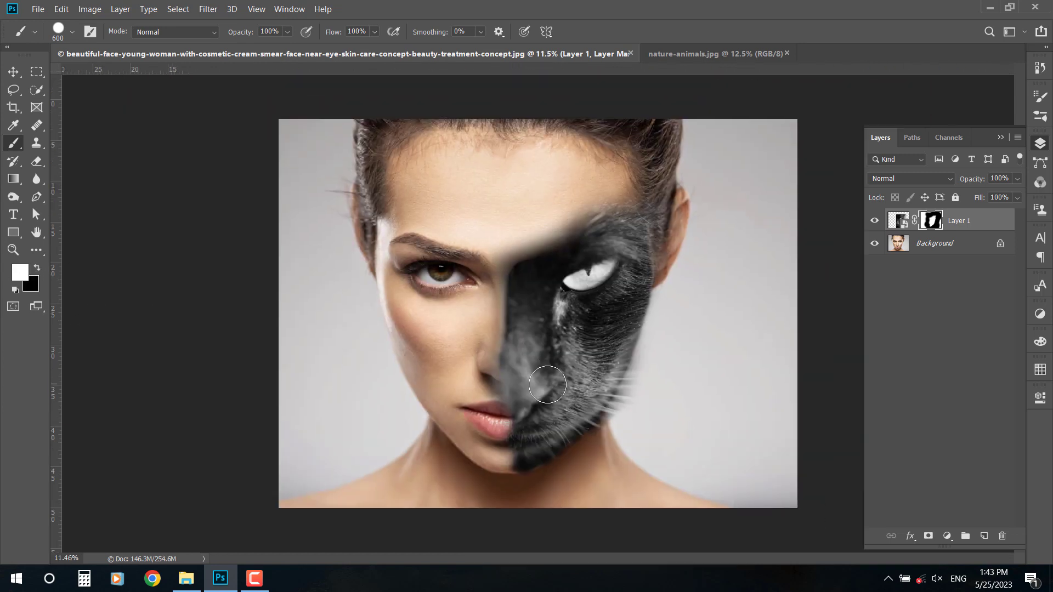
{"action": "scroll", "coordinate": [536, 425], "scroll_direction": "up", "scroll_amount": 3}
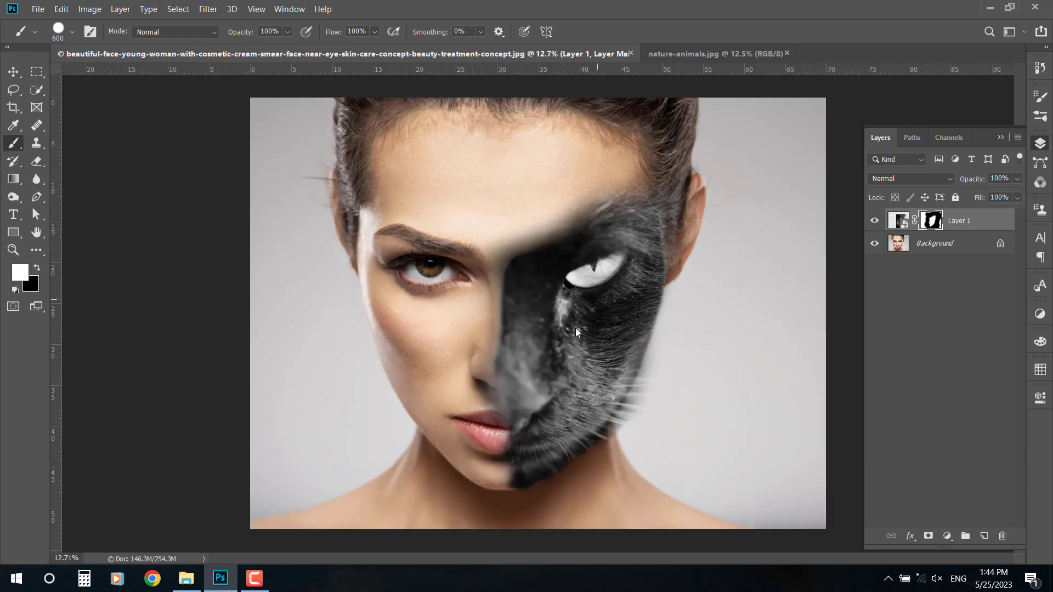
{"action": "mouse_move", "coordinate": [475, 245]}
{"action": "left_mouse_down"}
{"action": "mouse_move", "coordinate": [589, 176]}
{"action": "mouse_move", "coordinate": [456, 289]}
{"action": "mouse_move", "coordinate": [463, 347]}
{"action": "mouse_move", "coordinate": [479, 261]}
{"action": "mouse_move", "coordinate": [460, 396]}
{"action": "mouse_move", "coordinate": [474, 308]}
{"action": "mouse_move", "coordinate": [611, 171]}
{"action": "left_mouse_up"}
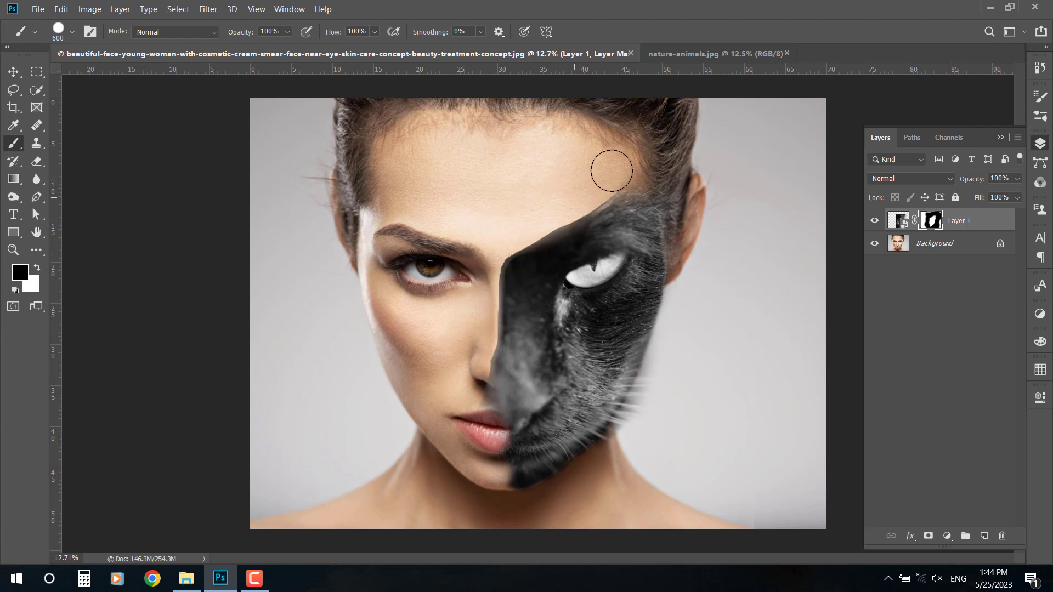
- Set the brush hardness to 61% and refine the mask edge from the nose bridge to the lips
{"action": "left_click", "coordinate": [72, 31]}
{"action": "left_click_drag", "start_coordinate": [163, 108], "coordinate": [130, 108]}
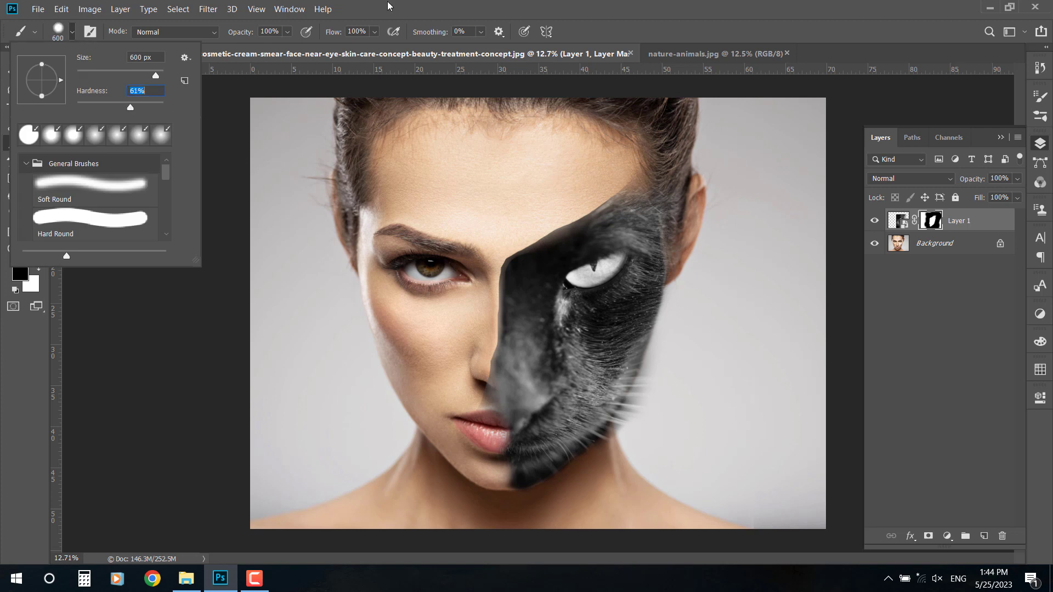
{"action": "left_click", "coordinate": [388, 6]}
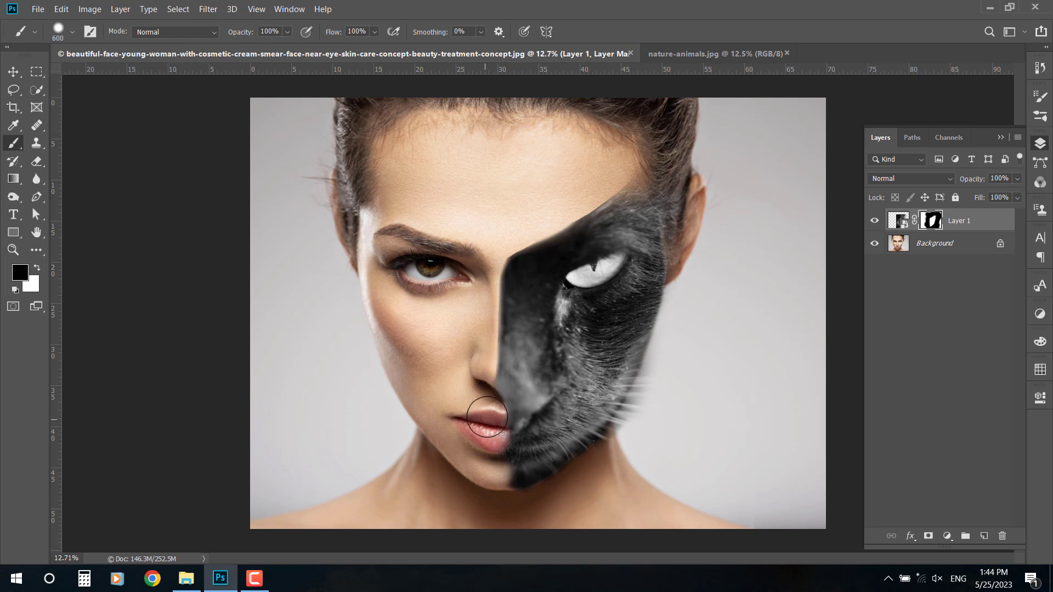
{"action": "scroll", "coordinate": [545, 479], "scroll_direction": "down", "scroll_amount": 5}
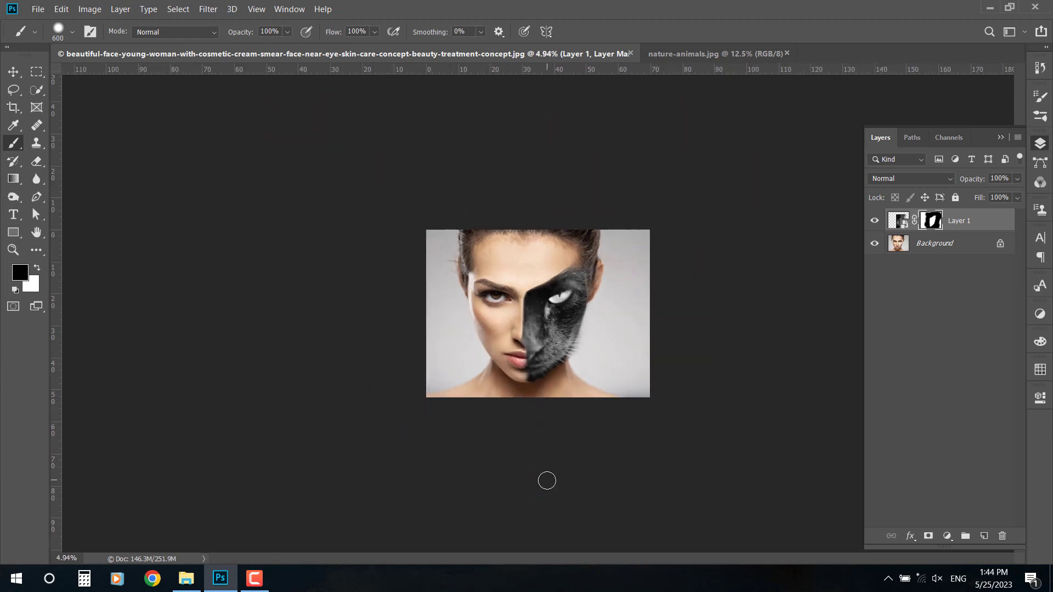
- Transform the masked panther layer, moving it up slightly and stretching its height to 105.42%
{"action": "scroll", "coordinate": [537, 403], "scroll_direction": "up", "scroll_amount": 3}
{"action": "key", "text": "ctrl+t"}
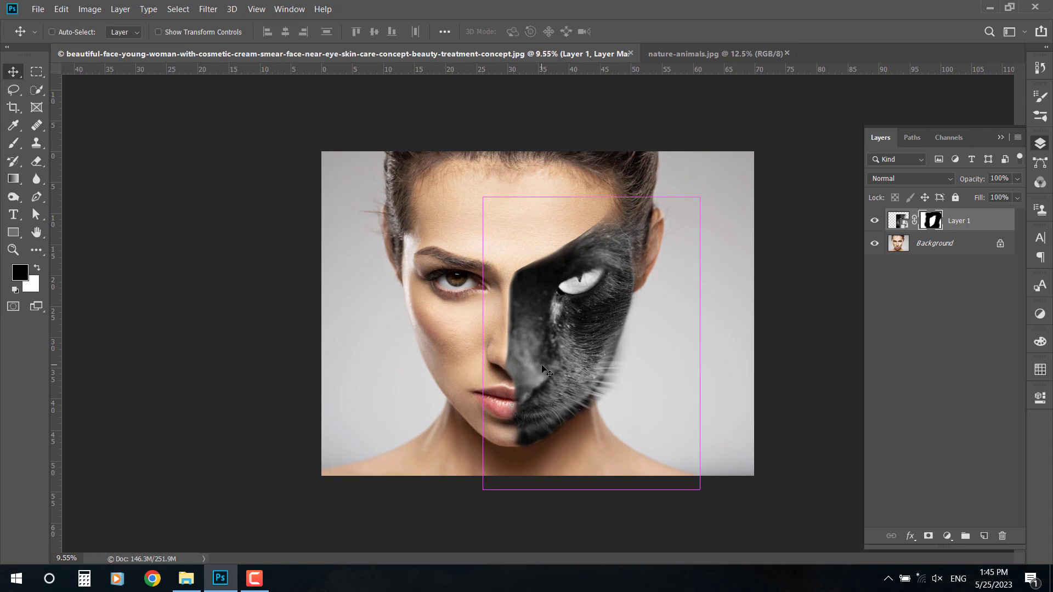
{"action": "left_click_drag", "start_coordinate": [541, 382], "coordinate": [543, 364]}
{"action": "left_click_drag", "start_coordinate": [592, 474], "coordinate": [593, 490]}
{"action": "left_click_drag", "start_coordinate": [529, 382], "coordinate": [529, 377]}
{"action": "left_click", "coordinate": [586, 32]}
{"action": "left_click", "coordinate": [555, 241]}
{"action": "key", "text": "Return"}
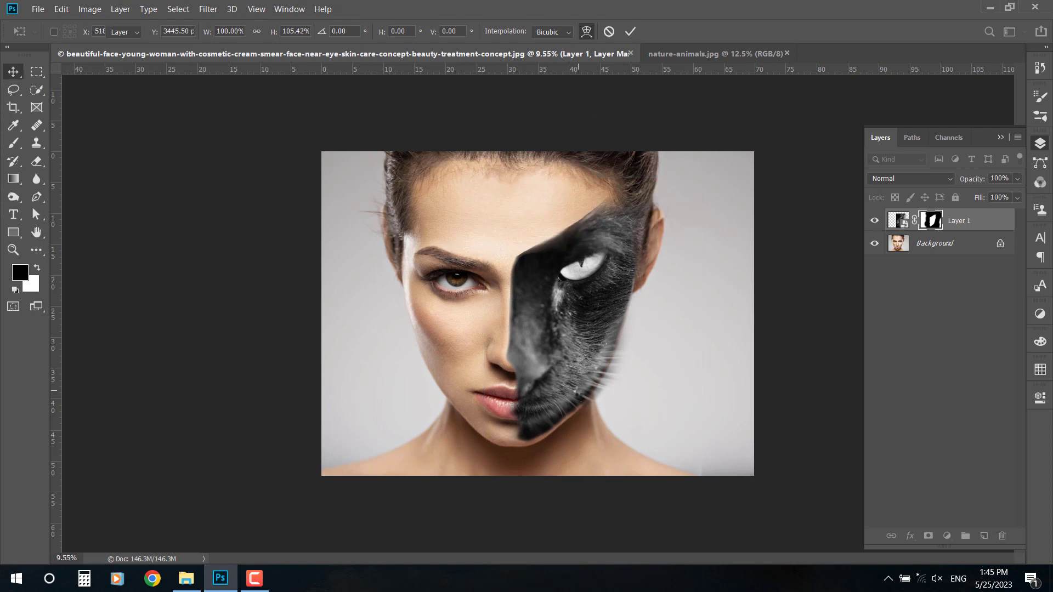
- Stretch the panther layer's height again to 102.48% so its chin meets the woman's chin
{"action": "key", "text": "ctrl+t"}
{"action": "left_click_drag", "start_coordinate": [591, 486], "coordinate": [591, 493]}
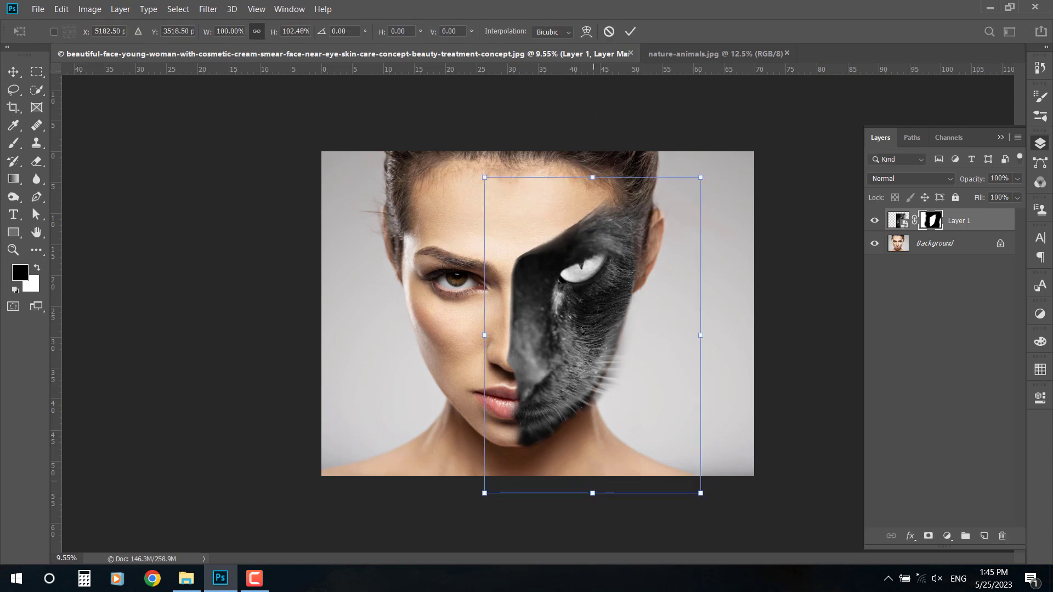
{"action": "scroll", "coordinate": [664, 369], "scroll_direction": "down", "scroll_amount": 3}
- Paint black on the mask along the panther's inner edge from the nose bridge to the chin with a 400 px brush
{"action": "scroll", "coordinate": [516, 342], "scroll_direction": "up", "scroll_amount": 7}
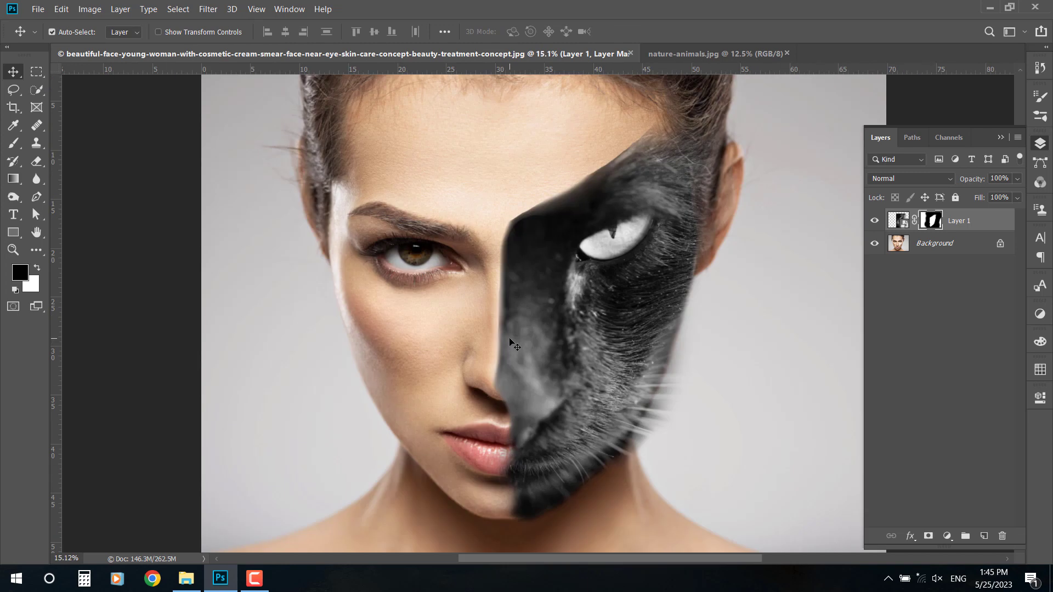
{"action": "left_click", "coordinate": [13, 143]}
{"action": "left_click_drag", "start_coordinate": [470, 236], "coordinate": [467, 393]}
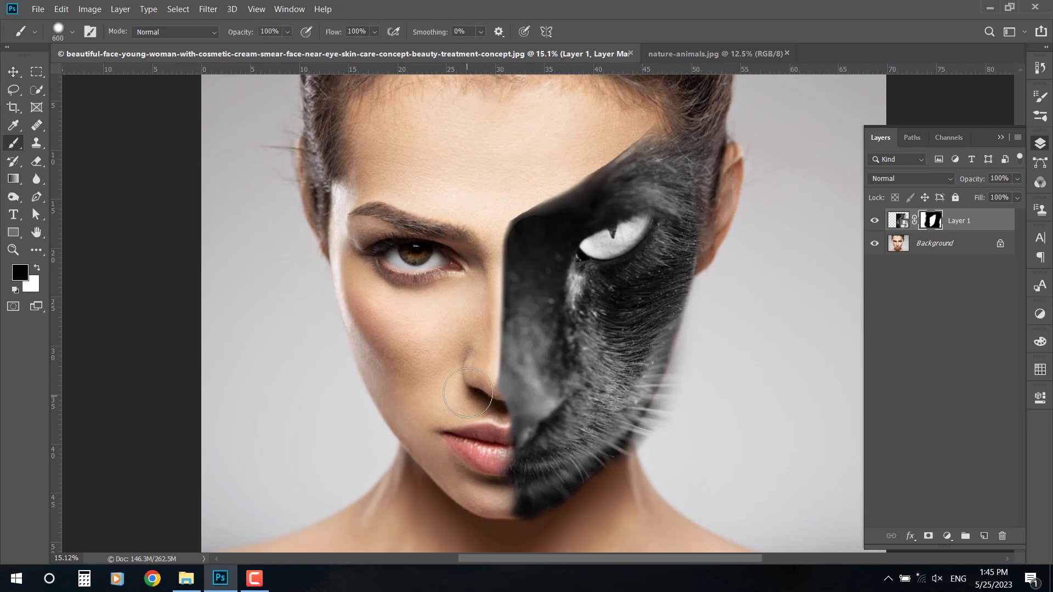
{"action": "mouse_move", "coordinate": [476, 218]}
{"action": "left_mouse_down"}
{"action": "mouse_move", "coordinate": [464, 508]}
{"action": "mouse_move", "coordinate": [478, 494]}
{"action": "mouse_move", "coordinate": [484, 524]}
{"action": "left_mouse_up"}
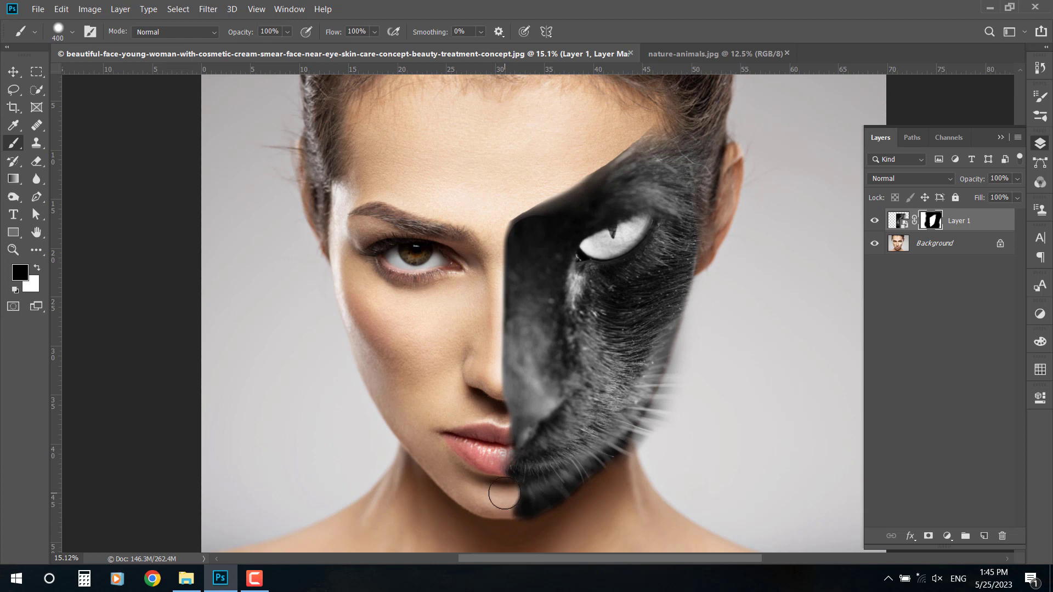
- Make the brush smaller and fully soft and paint on the mask at the mouth to reveal more of the woman's lips
{"action": "key", "text": "x"}
{"action": "scroll", "coordinate": [541, 500], "scroll_direction": "up", "scroll_amount": 3}
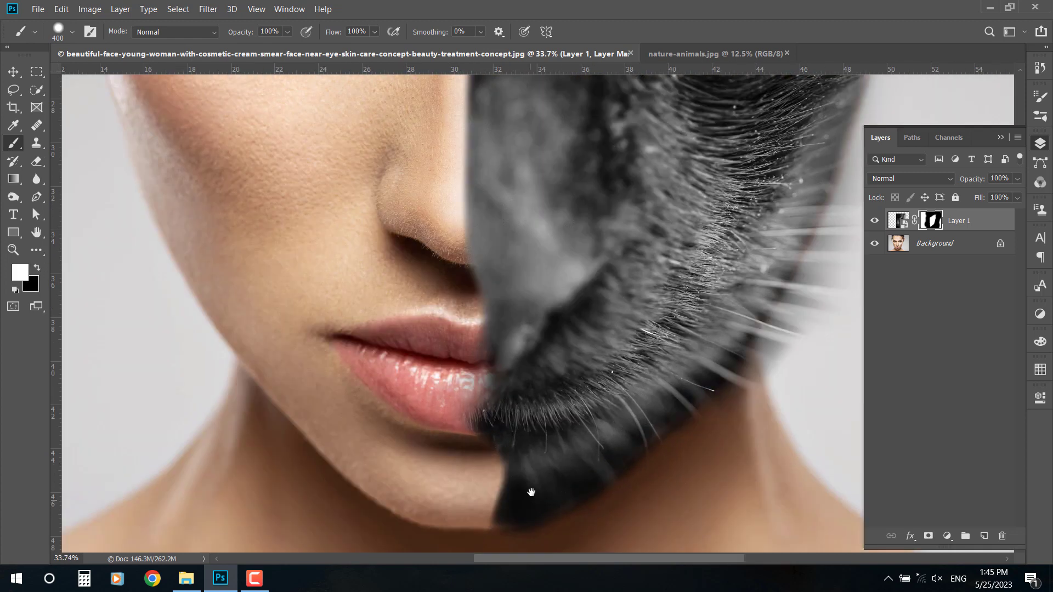
{"action": "key", "text": "bracketleft"}
{"action": "key", "text": "bracketleft"}
{"action": "key", "text": "bracketleft"}
{"action": "left_click", "coordinate": [72, 32]}
{"action": "left_click_drag", "start_coordinate": [107, 105], "coordinate": [39, 103]}
{"action": "key", "text": "Return"}
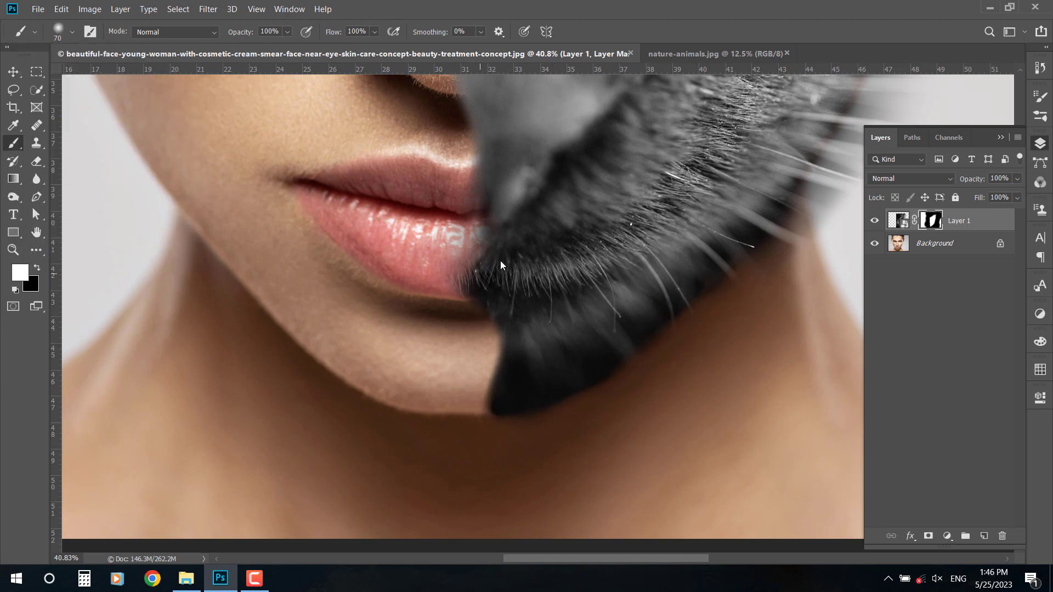
{"action": "key", "text": "bracketright"}
{"action": "key", "text": "bracketright"}
{"action": "key", "text": "bracketright"}
{"action": "mouse_move", "coordinate": [489, 182]}
{"action": "left_mouse_down"}
{"action": "mouse_move", "coordinate": [453, 211]}
{"action": "mouse_move", "coordinate": [449, 237]}
{"action": "mouse_move", "coordinate": [382, 283]}
{"action": "mouse_move", "coordinate": [453, 198]}
{"action": "left_mouse_up"}
- Swap the painting colour, shrink the brush to 125 px and touch up the mask edge around the lips
{"action": "left_click", "coordinate": [37, 267]}
{"action": "scroll", "coordinate": [495, 135], "scroll_direction": "up", "scroll_amount": 3}
{"action": "key", "text": "bracketleft"}
{"action": "key", "text": "bracketleft"}
{"action": "key", "text": "bracketleft"}
{"action": "key", "text": "bracketleft"}
{"action": "key", "text": "bracketleft"}
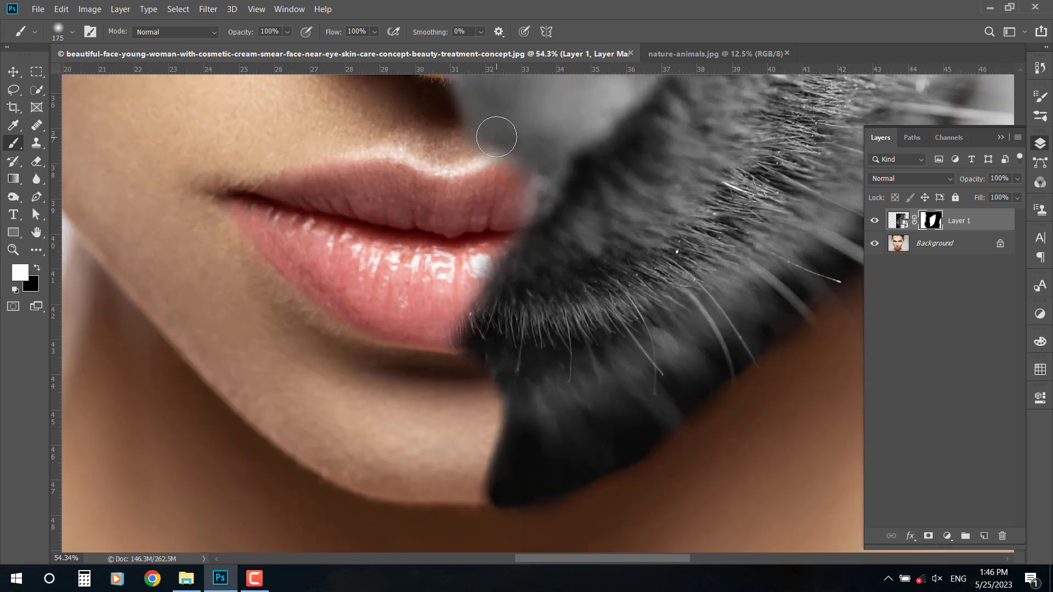
{"action": "scroll", "coordinate": [600, 238], "scroll_direction": "down", "scroll_amount": 5}
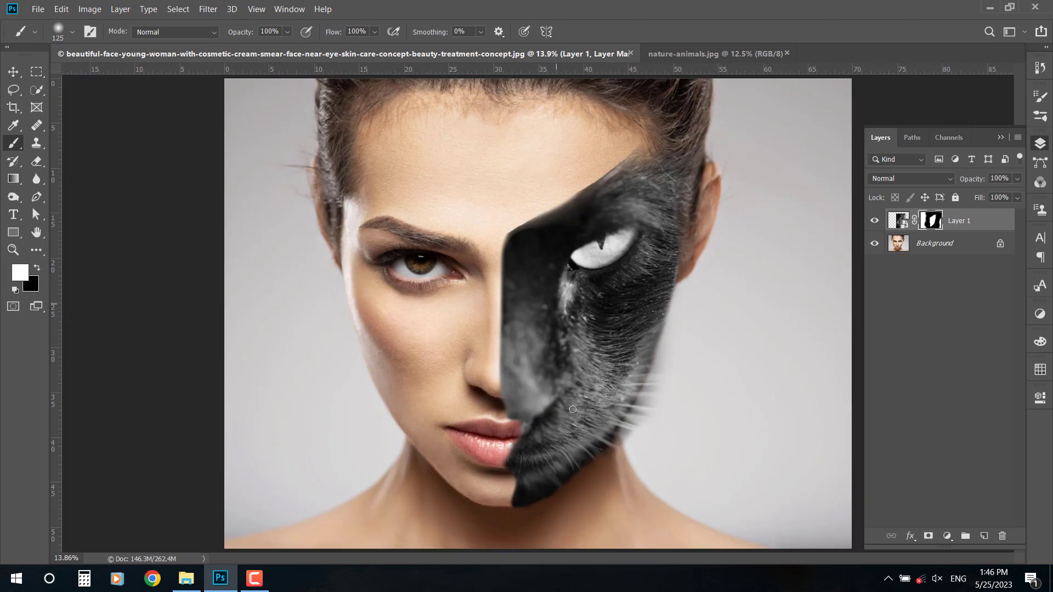
- Compress the panther layer slightly from its upper edge with Free Transform
{"action": "scroll", "coordinate": [578, 439], "scroll_direction": "down", "scroll_amount": 3}
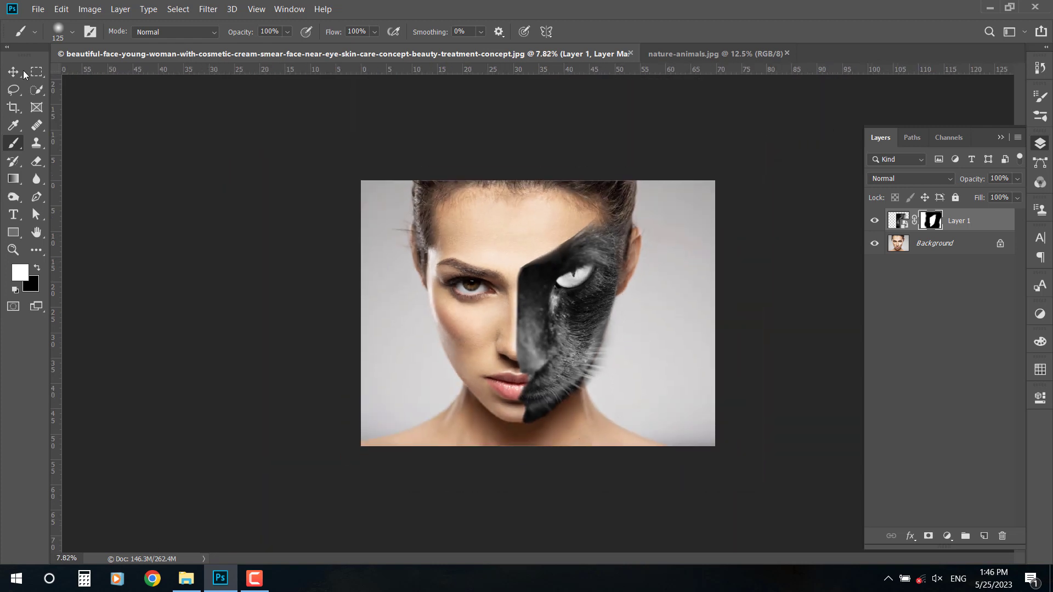
{"action": "key", "text": "ctrl+t"}
{"action": "left_click_drag", "start_coordinate": [583, 202], "coordinate": [583, 213]}
{"action": "key", "text": "Return"}
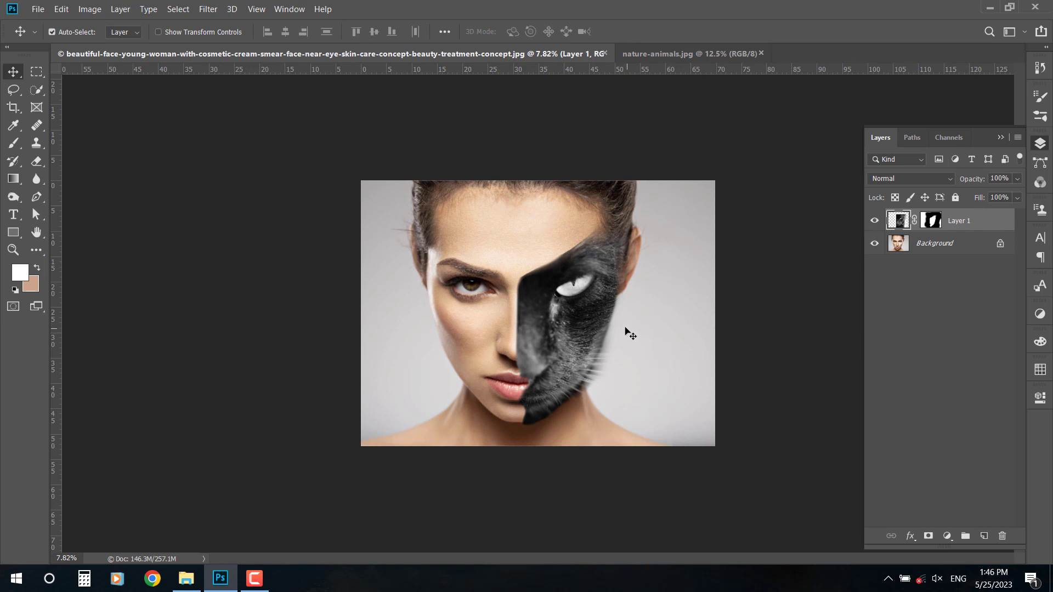
- Warp the panther layer, raising the nose and muzzle and reshaping the eye area to fit the woman's face
{"action": "key", "text": "ctrl+t"}
{"action": "left_click", "coordinate": [586, 31]}
{"action": "left_click_drag", "start_coordinate": [560, 415], "coordinate": [558, 399]}
{"action": "left_click_drag", "start_coordinate": [530, 361], "coordinate": [528, 356]}
{"action": "left_click_drag", "start_coordinate": [581, 267], "coordinate": [582, 274]}
{"action": "left_click_drag", "start_coordinate": [557, 384], "coordinate": [558, 387]}
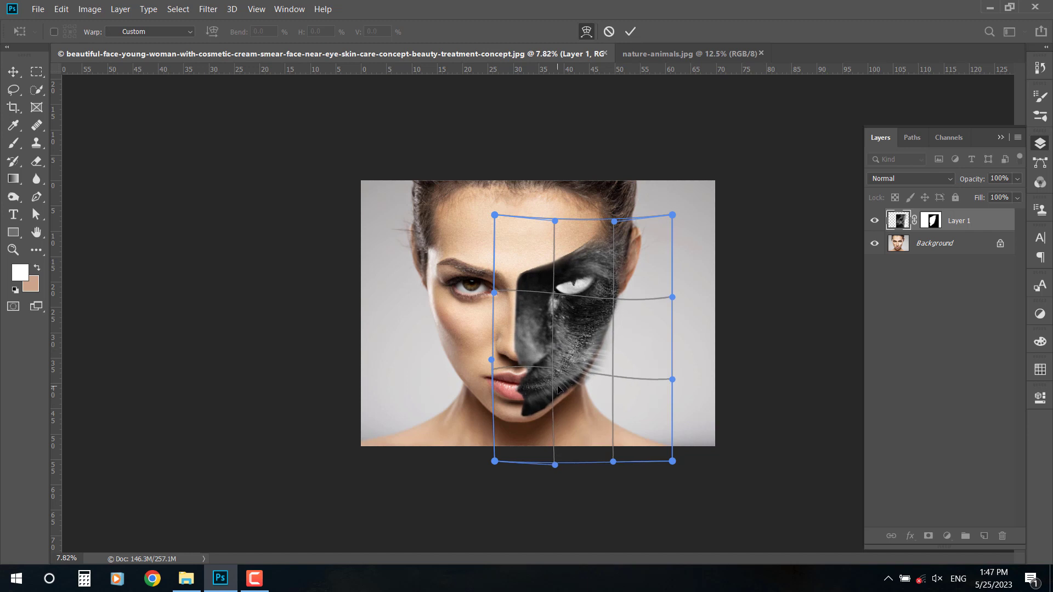
{"action": "left_click", "coordinate": [630, 31]}
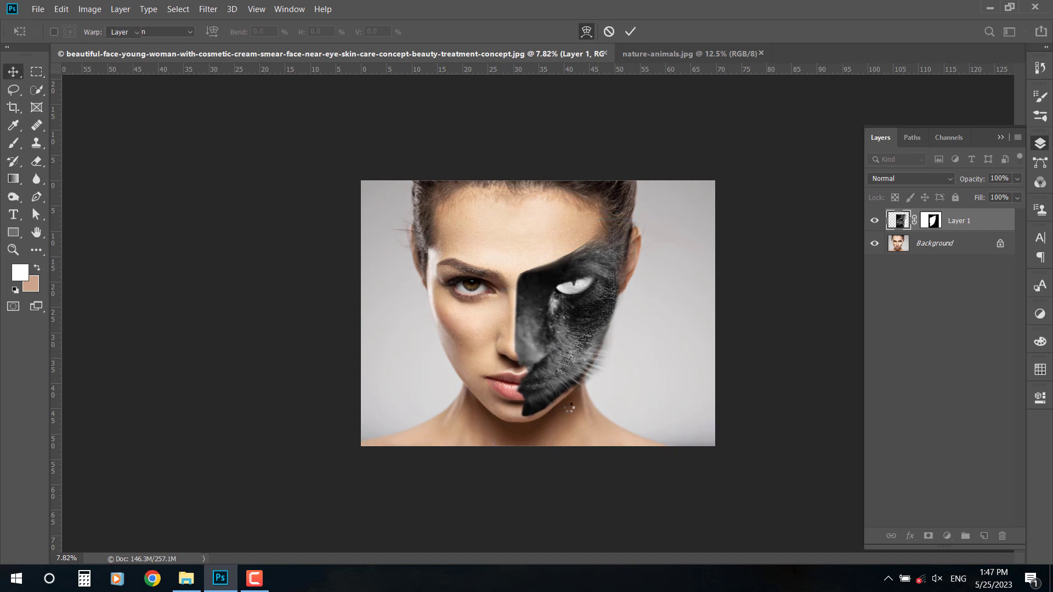
- Select the layer mask and paint white with a 400 px brush to extend the fur along the jaw and chin
{"action": "scroll", "coordinate": [573, 412], "scroll_direction": "up", "scroll_amount": 3}
{"action": "left_click", "coordinate": [930, 220]}
{"action": "left_click", "coordinate": [14, 143]}
{"action": "scroll", "coordinate": [584, 178], "scroll_direction": "up", "scroll_amount": 2}
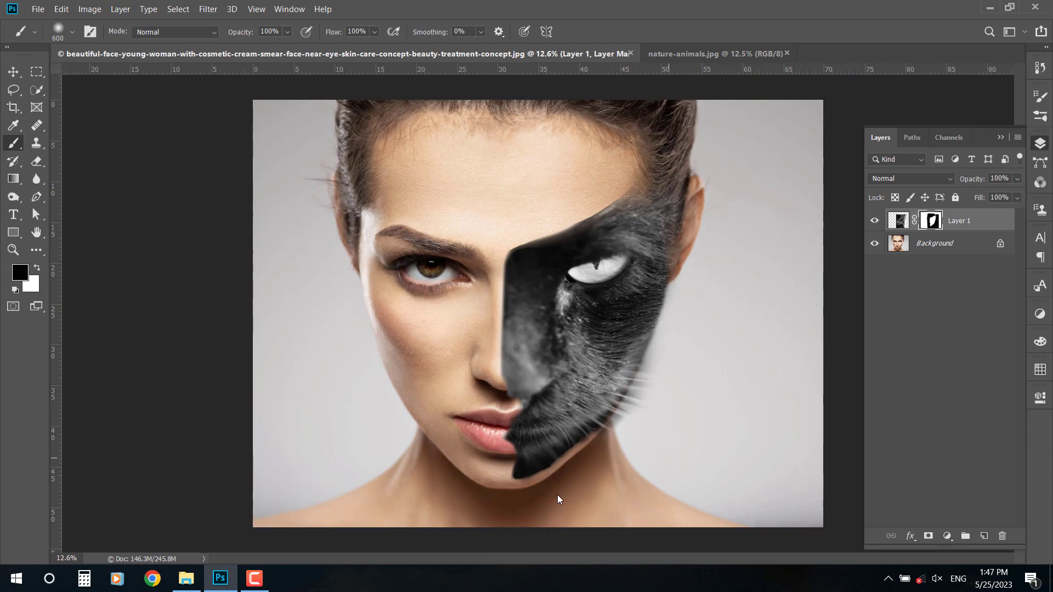
{"action": "scroll", "coordinate": [564, 466], "scroll_direction": "up", "scroll_amount": 6}
{"action": "key", "text": "x"}
{"action": "key", "text": "bracketleft"}
{"action": "key", "text": "bracketleft"}
{"action": "mouse_move", "coordinate": [616, 379]}
{"action": "left_mouse_down"}
{"action": "mouse_move", "coordinate": [503, 479]}
{"action": "mouse_move", "coordinate": [576, 413]}
{"action": "left_mouse_up"}
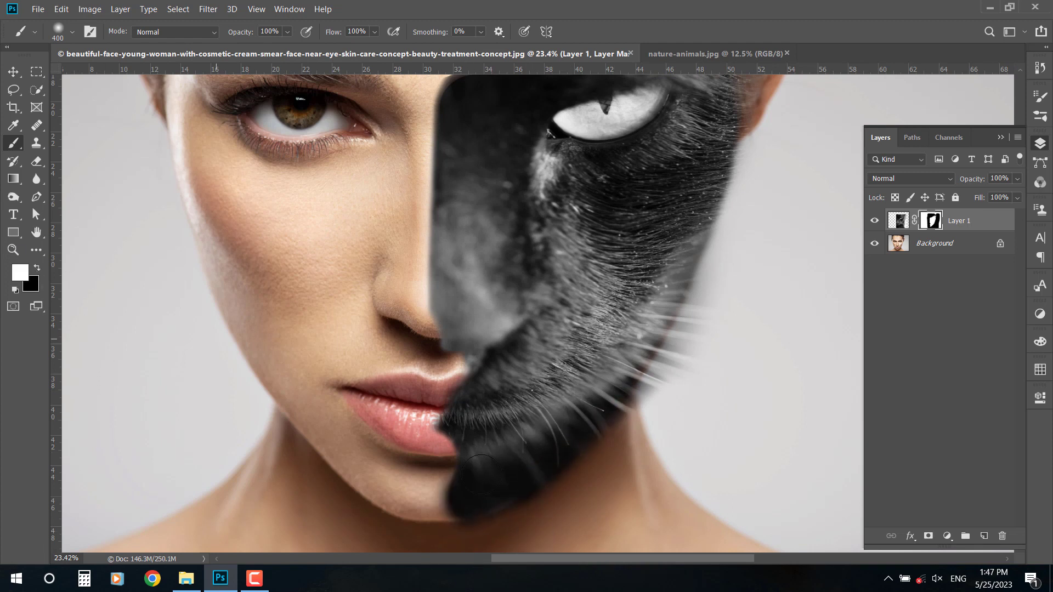
- Paint black on the mask to reveal the lips beneath the nose, and retouch the fur beside the mouth in white
{"action": "left_click_drag", "start_coordinate": [451, 416], "coordinate": [440, 445]}
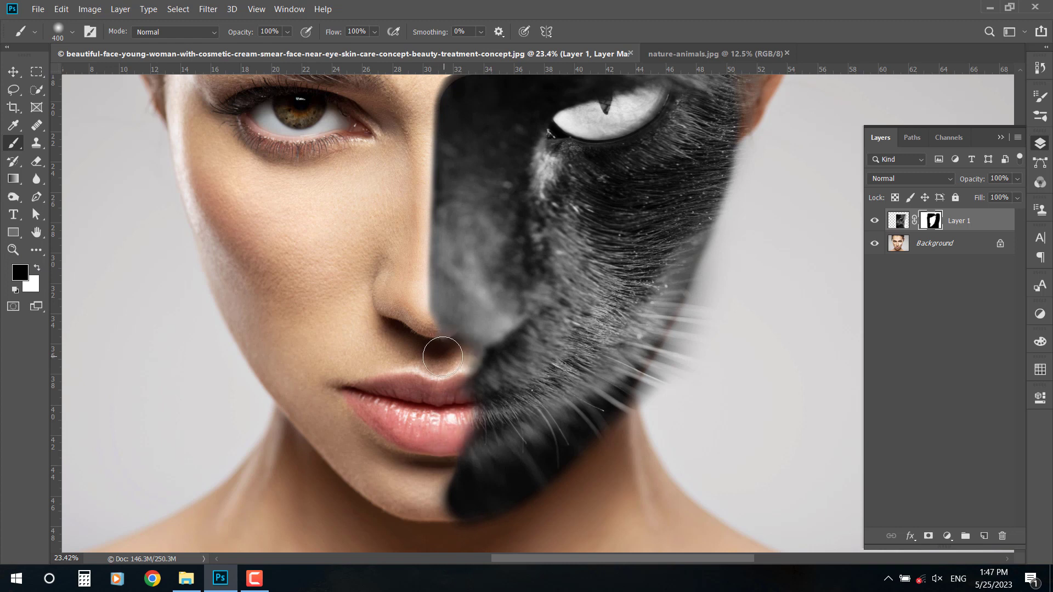
{"action": "key", "text": "ctrl+0"}
{"action": "key", "text": "x"}
{"action": "scroll", "coordinate": [478, 388], "scroll_direction": "up", "scroll_amount": 4}
{"action": "left_click_drag", "start_coordinate": [547, 383], "coordinate": [534, 387]}
{"action": "scroll", "coordinate": [600, 349], "scroll_direction": "down", "scroll_amount": 7}
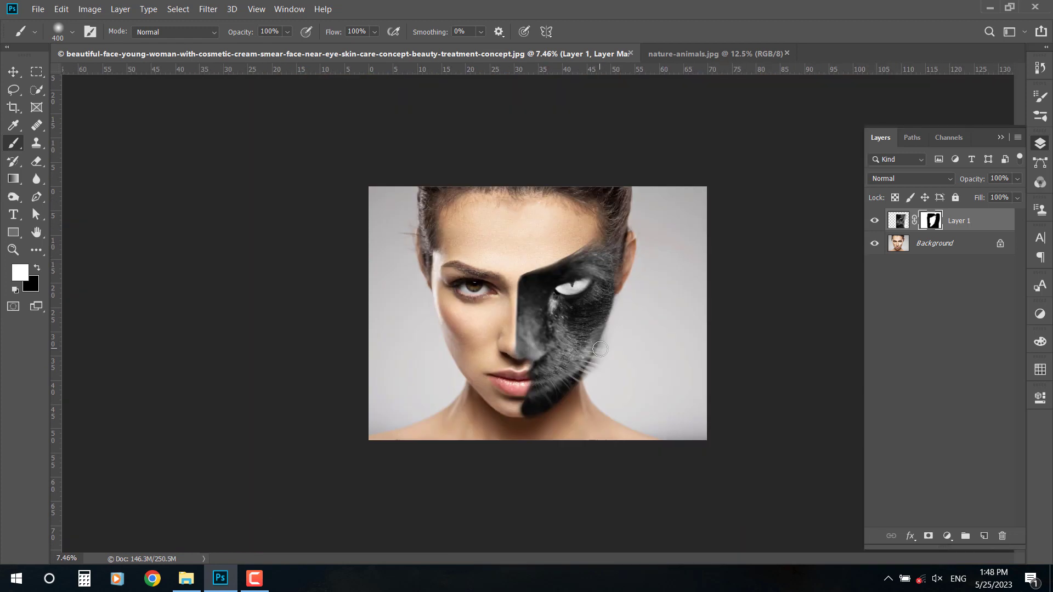
- Paint black on the panther layer's mask to clean up the fur edge along the brow and nose bridge
{"action": "scroll", "coordinate": [600, 349], "scroll_direction": "down", "scroll_amount": 1}
{"action": "scroll", "coordinate": [600, 405], "scroll_direction": "up", "scroll_amount": 7}
{"action": "scroll", "coordinate": [493, 470], "scroll_direction": "up", "scroll_amount": 3}
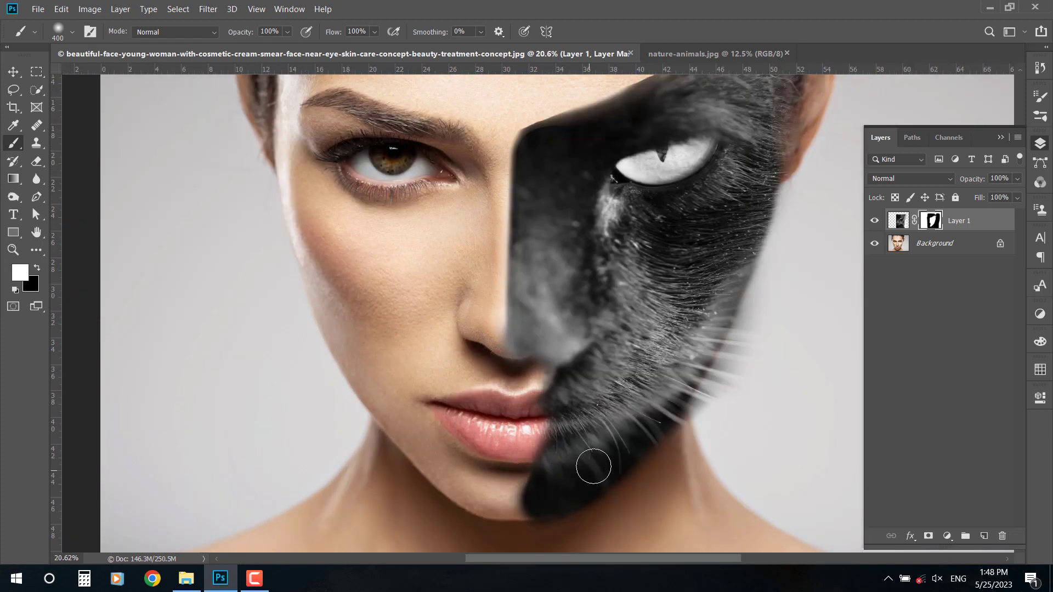
{"action": "scroll", "coordinate": [658, 447], "scroll_direction": "down", "scroll_amount": 8}
{"action": "scroll", "coordinate": [559, 285], "scroll_direction": "up", "scroll_amount": 3}
{"action": "key", "text": "x"}
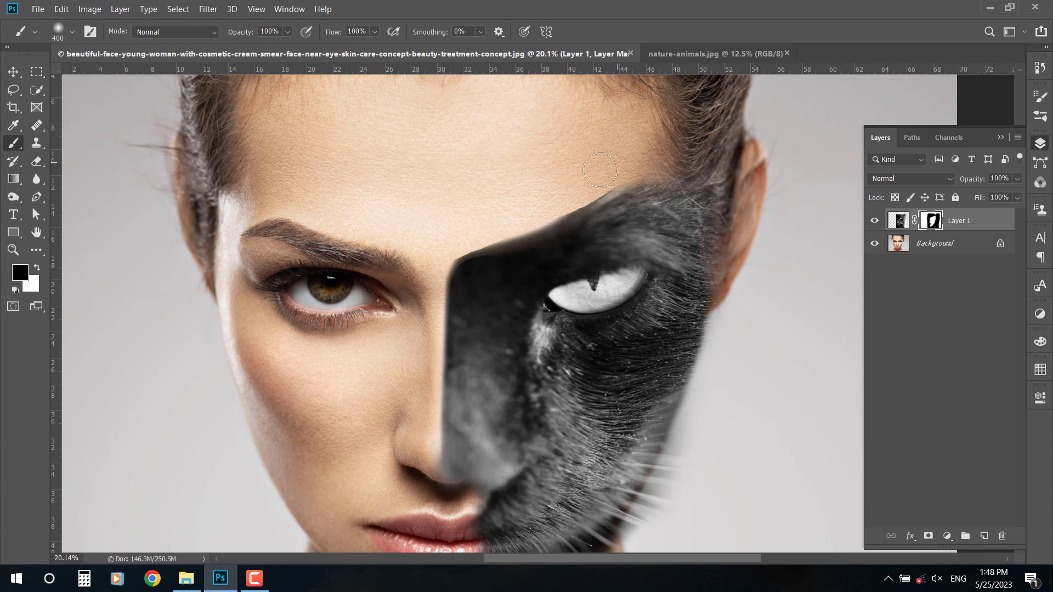
{"action": "left_click_drag", "start_coordinate": [426, 286], "coordinate": [415, 334]}
{"action": "key", "text": "ctrl+0"}
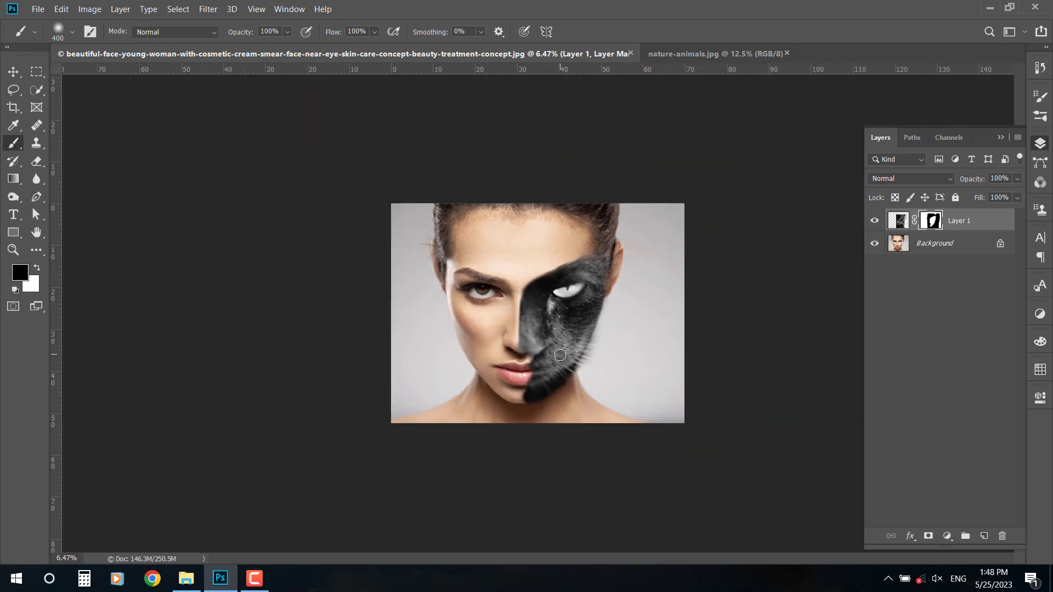
- Add a Levels adjustment layer above the panther layer, setting midtones to 0.91, deepening the shadows and slightly lifting the output black level
{"action": "left_click", "coordinate": [947, 536]}
{"action": "left_click", "coordinate": [963, 353]}
{"action": "mouse_move", "coordinate": [932, 428]}
{"action": "left_mouse_down"}
{"action": "mouse_move", "coordinate": [921, 430]}
{"action": "mouse_move", "coordinate": [938, 432]}
{"action": "left_mouse_up"}
{"action": "left_click_drag", "start_coordinate": [858, 428], "coordinate": [860, 429]}
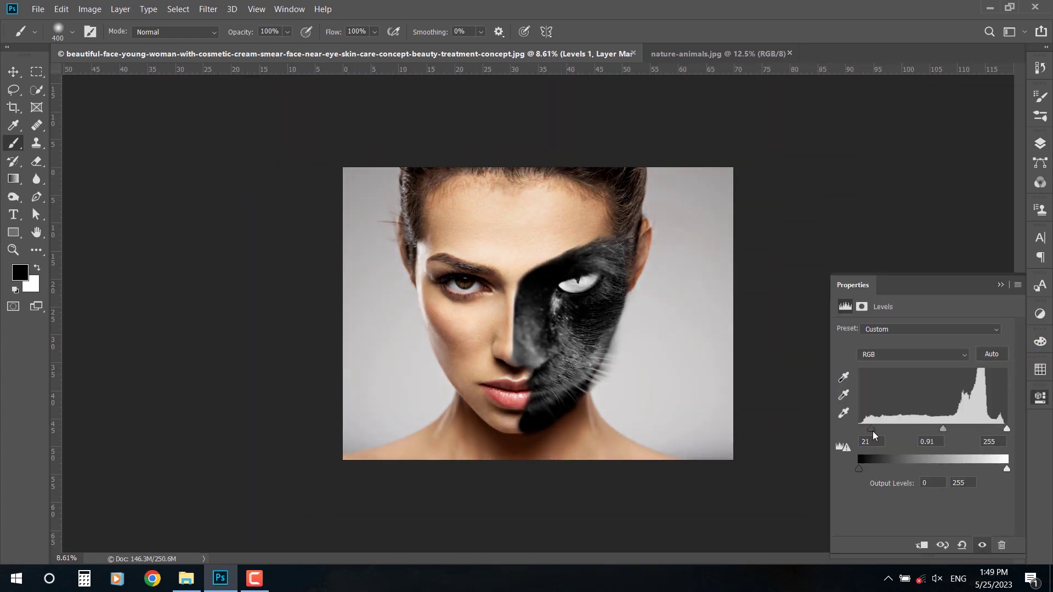
{"action": "mouse_move", "coordinate": [858, 469]}
{"action": "left_mouse_down"}
{"action": "mouse_move", "coordinate": [878, 470]}
{"action": "mouse_move", "coordinate": [864, 469]}
{"action": "left_mouse_up"}
{"action": "left_click", "coordinate": [1039, 143]}
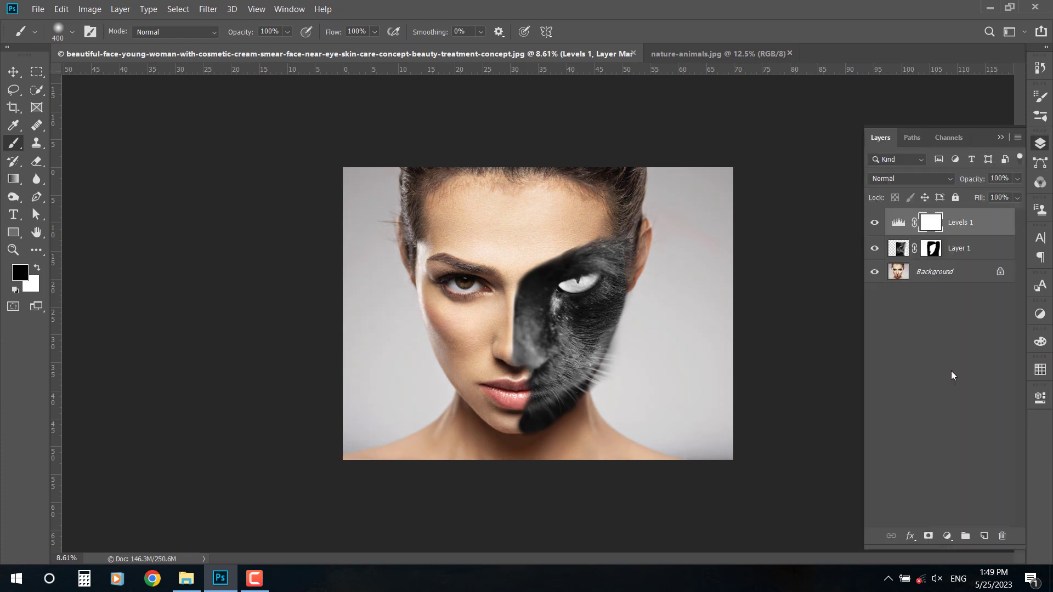
- Make white the foreground color and select the panther layer's mask
{"action": "scroll", "coordinate": [530, 353], "scroll_direction": "up", "scroll_amount": 12}
{"action": "left_click", "coordinate": [36, 269]}
{"action": "left_click", "coordinate": [960, 250]}
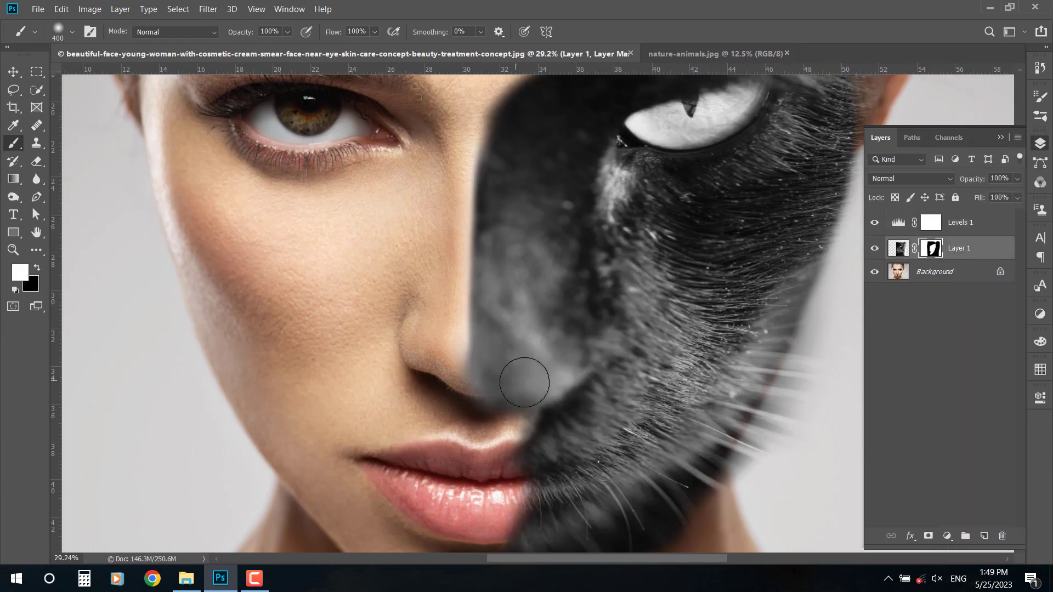
{"action": "scroll", "coordinate": [516, 345], "scroll_direction": "down", "scroll_amount": 6}
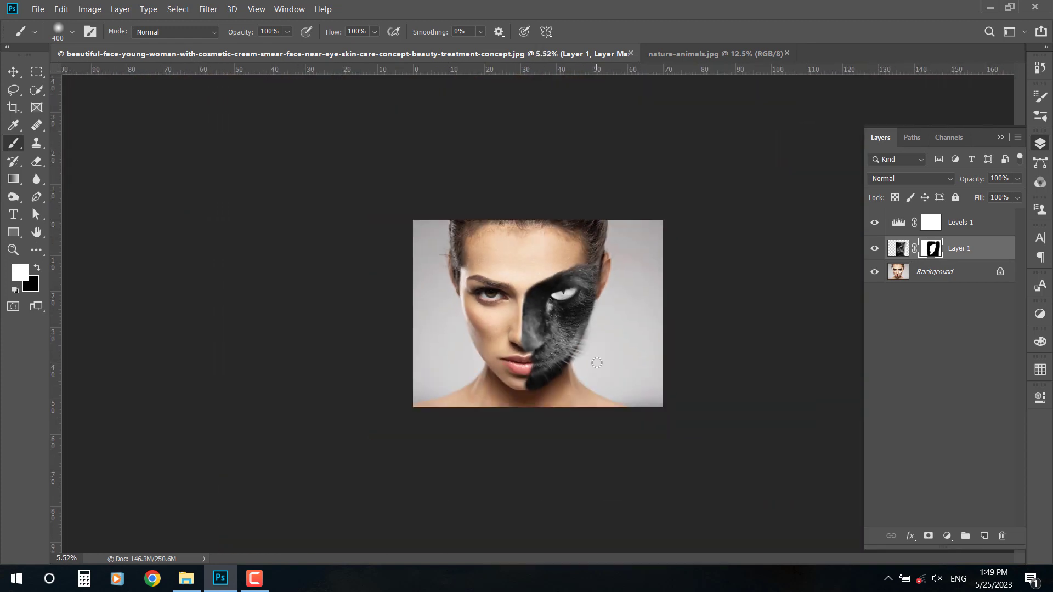
- Stamp all visible layers into a new layer above the Levels adjustment and open it in the Camera Raw Filter
{"action": "left_click", "coordinate": [947, 536]}
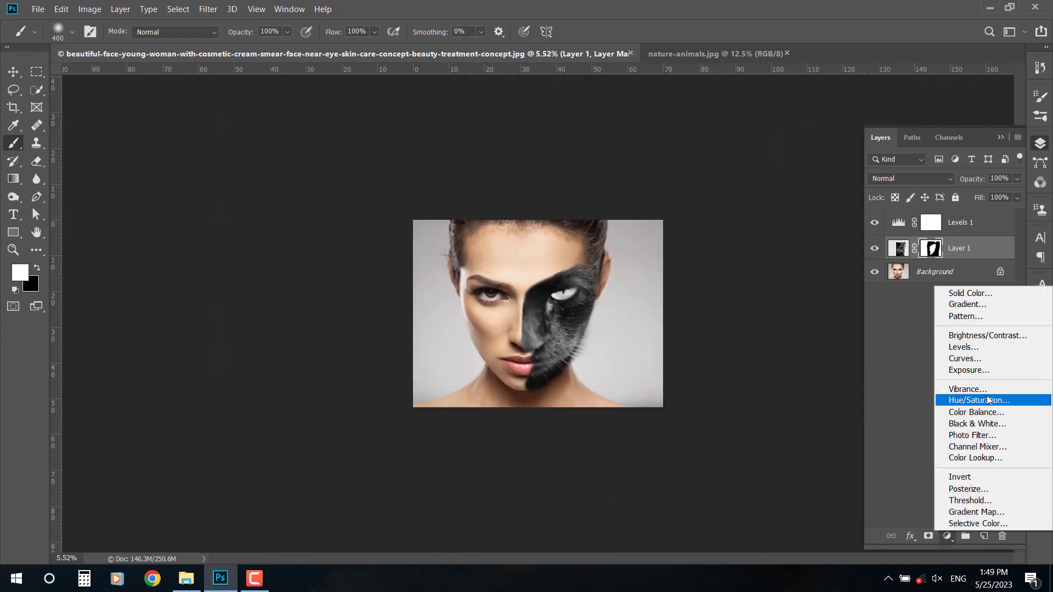
{"action": "left_click", "coordinate": [991, 229]}
{"action": "left_click", "coordinate": [991, 229]}
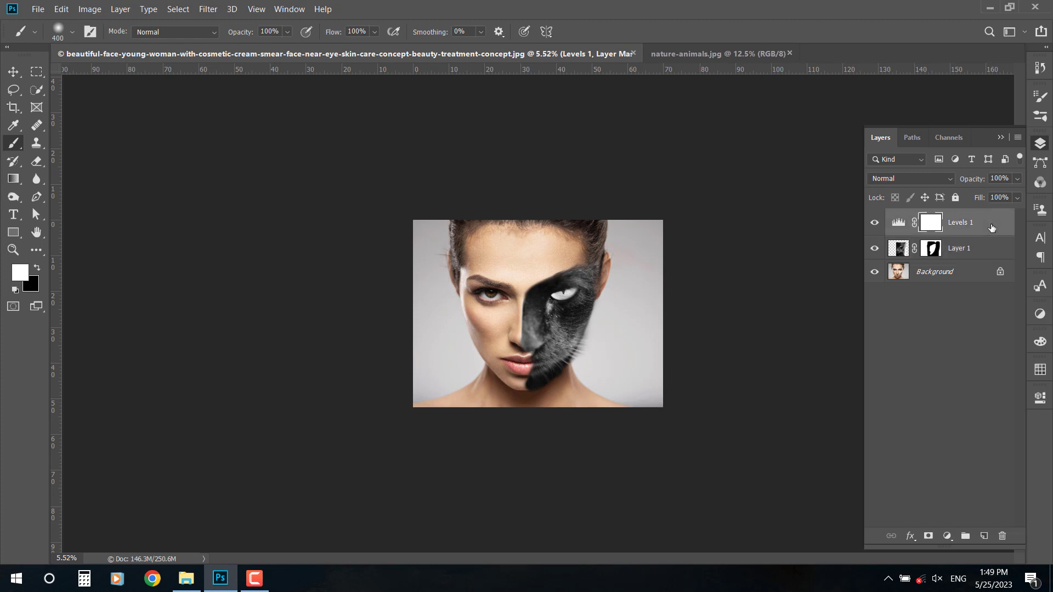
{"action": "key", "text": "ctrl+alt+shift+e"}
{"action": "left_click", "coordinate": [208, 8]}
{"action": "left_click", "coordinate": [238, 86]}
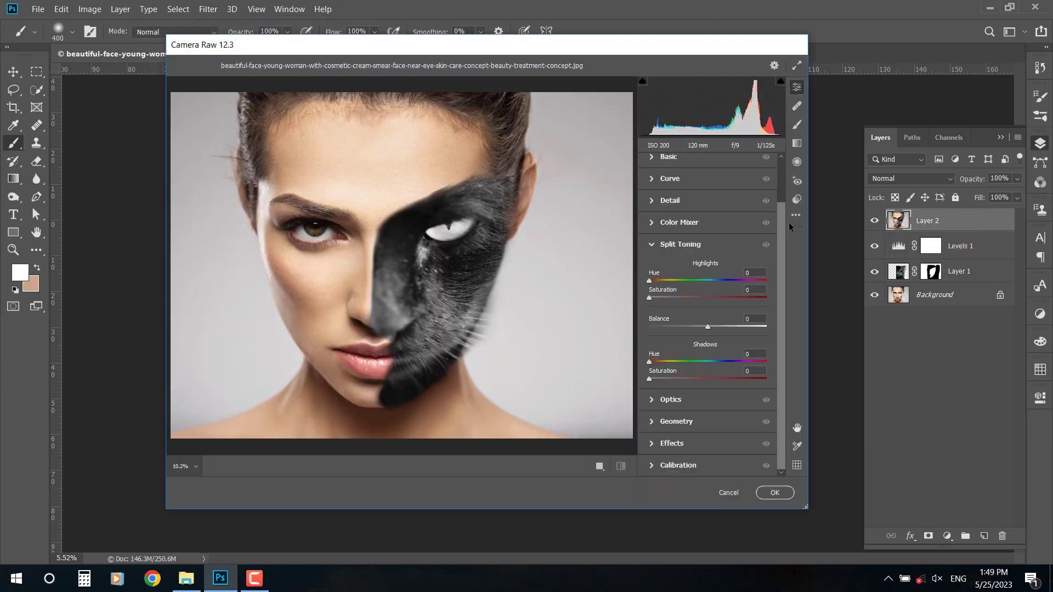
{"action": "left_click_drag", "start_coordinate": [782, 221], "coordinate": [782, 158]}
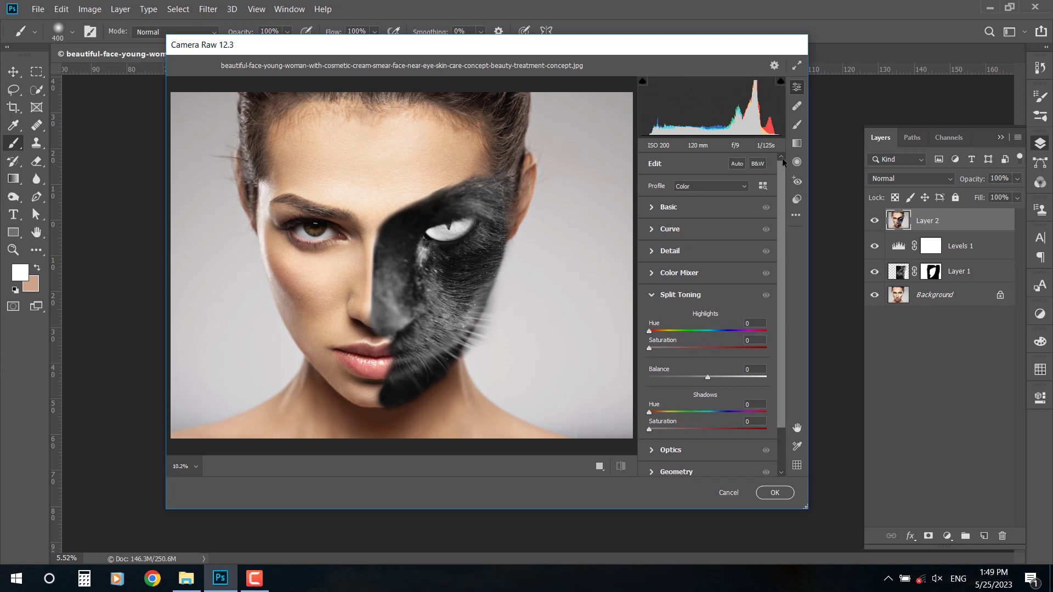
- Set the Basic adjustments to Temperature -25, Tint -45, Exposure -0.25, Contrast -33, Highlights -59, Shadows -3, Whites -56, Blacks -51 and Texture +100
{"action": "left_click", "coordinate": [670, 211]}
{"action": "mouse_move", "coordinate": [711, 213]}
{"action": "left_mouse_down"}
{"action": "mouse_move", "coordinate": [681, 230]}
{"action": "mouse_move", "coordinate": [692, 215]}
{"action": "left_mouse_up"}
{"action": "left_click_drag", "start_coordinate": [708, 258], "coordinate": [677, 346]}
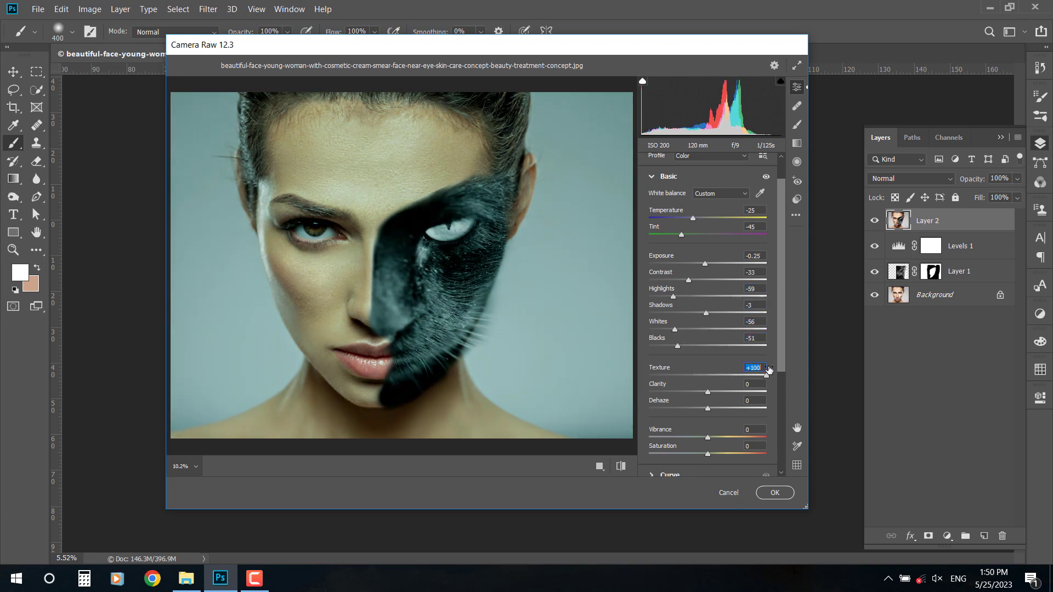
- Set Clarity to +45, Dehaze to -5, Vibrance to -23 and Saturation to about -17
{"action": "left_click_drag", "start_coordinate": [719, 386], "coordinate": [686, 432]}
{"action": "left_click_drag", "start_coordinate": [663, 453], "coordinate": [698, 452]}
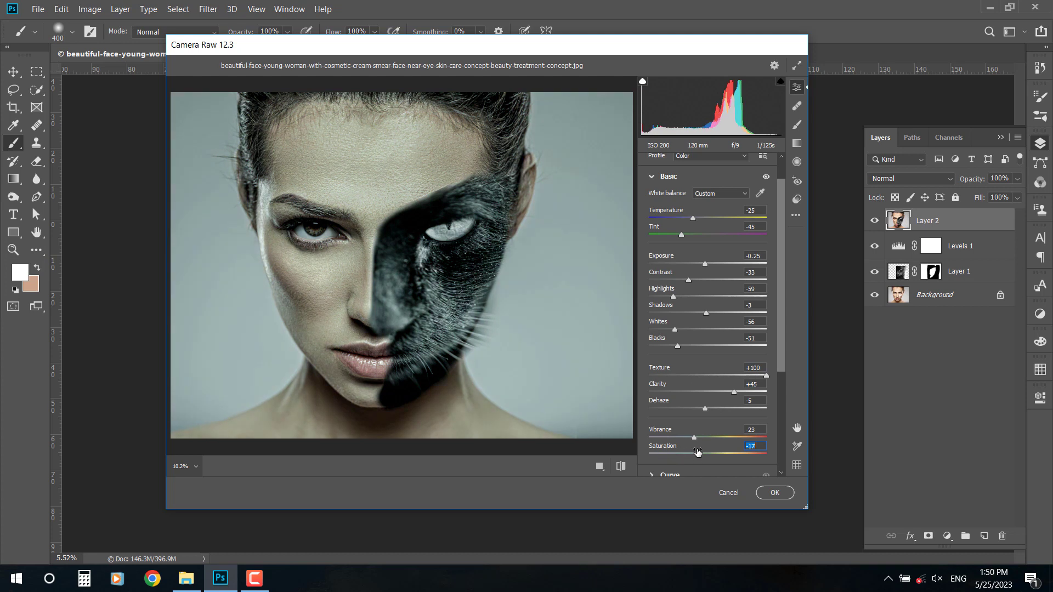
{"action": "left_click", "coordinate": [652, 176]}
- Set the parametric curve to Highlights -5, Lights -25, Darks +7 and Shadows about -2, and apply Sharpening 90 with noise reduction
{"action": "left_click", "coordinate": [669, 228]}
{"action": "left_click_drag", "start_coordinate": [706, 411], "coordinate": [711, 444]}
{"action": "mouse_move", "coordinate": [706, 460]}
{"action": "left_mouse_down"}
{"action": "mouse_move", "coordinate": [697, 460]}
{"action": "mouse_move", "coordinate": [707, 458]}
{"action": "left_mouse_up"}
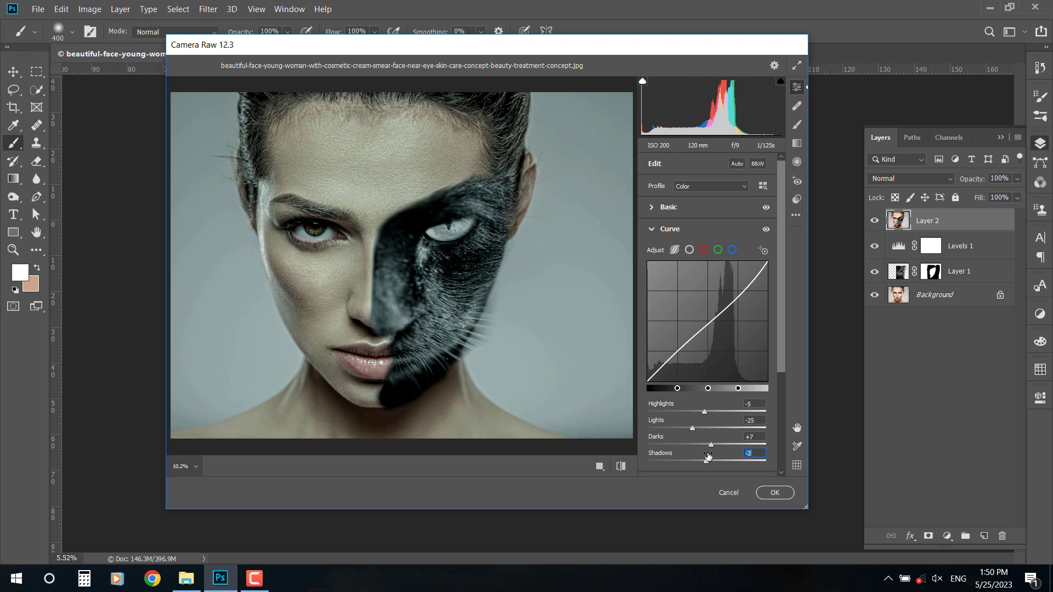
{"action": "left_click", "coordinate": [669, 229]}
{"action": "left_click", "coordinate": [669, 250]}
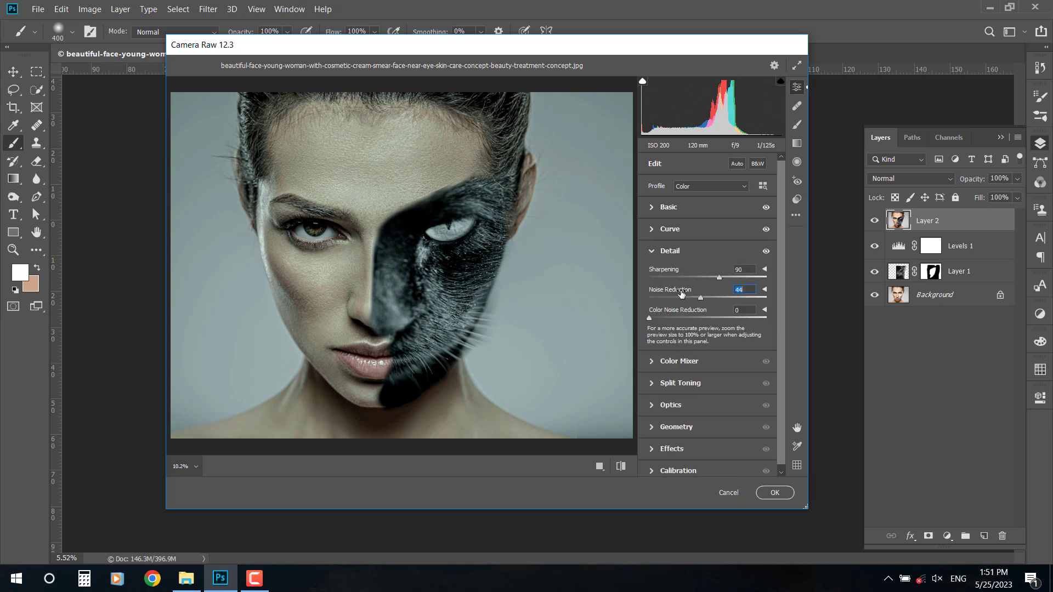
{"action": "left_click", "coordinate": [650, 251]}
- Lower the hue of oranges and neighboring colors in the Color Mixer, and reduce the saturation of the yellow and green range
{"action": "left_click", "coordinate": [658, 273]}
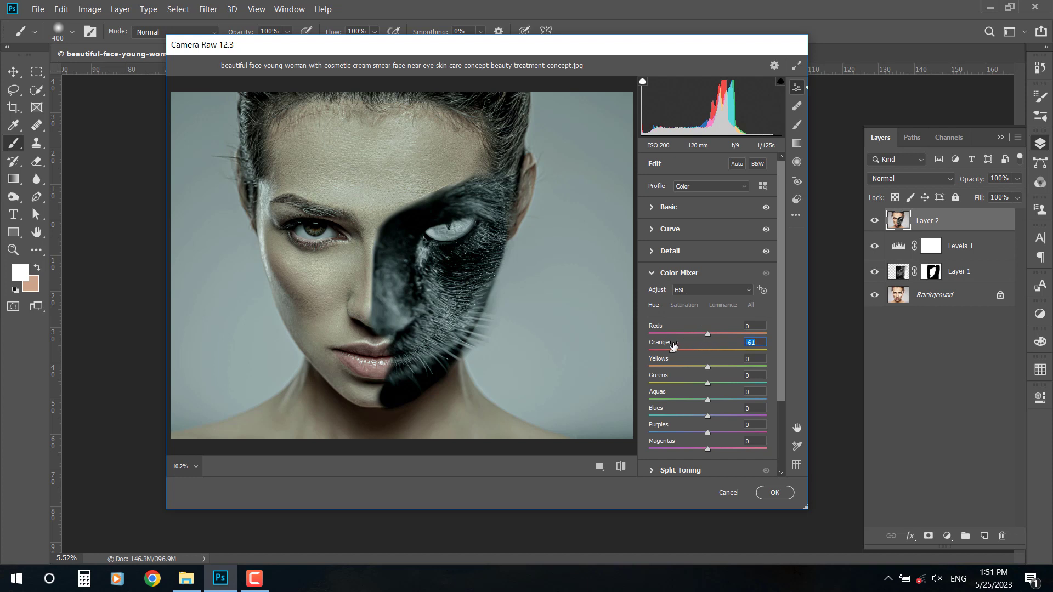
{"action": "left_click_drag", "start_coordinate": [706, 364], "coordinate": [666, 393]}
{"action": "left_click", "coordinate": [681, 305]}
{"action": "left_click_drag", "start_coordinate": [708, 363], "coordinate": [674, 379]}
- Lower the Color Mixer luminance of several colors, from oranges and aquas through blues and purples
{"action": "left_click", "coordinate": [721, 304]}
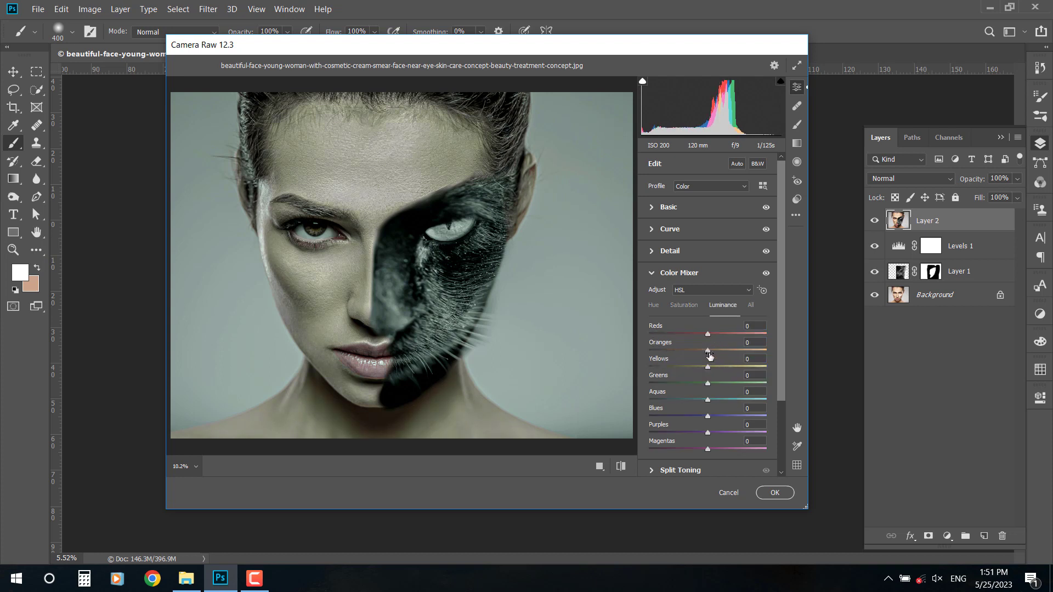
{"action": "left_click_drag", "start_coordinate": [707, 350], "coordinate": [648, 399]}
{"action": "left_click_drag", "start_coordinate": [707, 416], "coordinate": [668, 415]}
{"action": "left_click_drag", "start_coordinate": [707, 432], "coordinate": [649, 432]}
{"action": "left_click", "coordinate": [651, 276]}
- Split-tone the highlights with hue 134, saturation 9 and the shadows with hue 16, saturation 27, and apply the Camera Raw Filter
{"action": "left_click", "coordinate": [653, 299]}
{"action": "left_click_drag", "start_coordinate": [649, 349], "coordinate": [724, 336]}
{"action": "mouse_move", "coordinate": [653, 425]}
{"action": "left_mouse_down"}
{"action": "mouse_move", "coordinate": [683, 426]}
{"action": "mouse_move", "coordinate": [686, 407]}
{"action": "mouse_move", "coordinate": [673, 405]}
{"action": "mouse_move", "coordinate": [719, 407]}
{"action": "mouse_move", "coordinate": [666, 409]}
{"action": "left_mouse_up"}
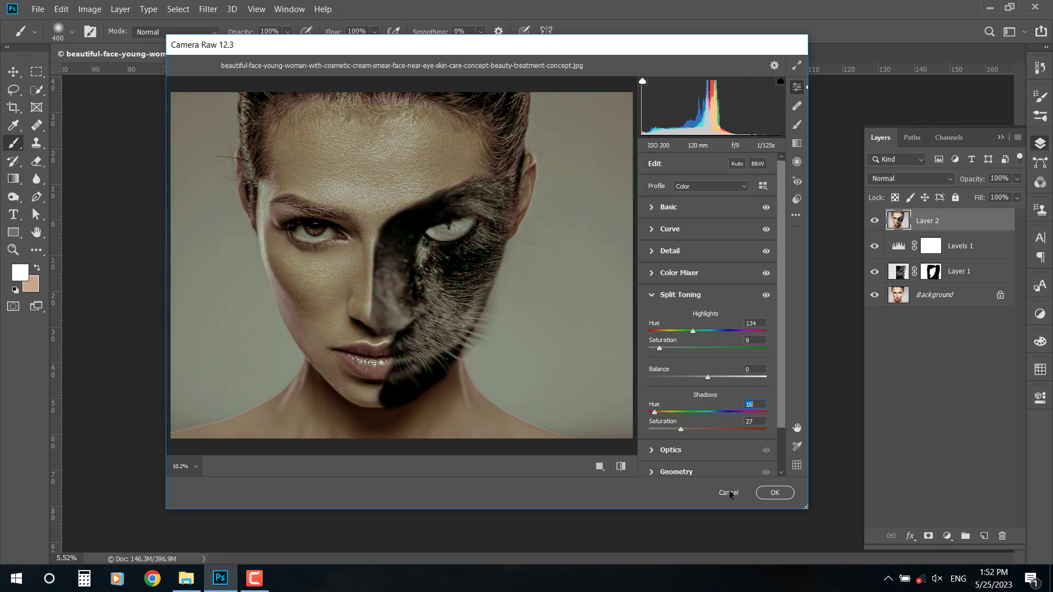
{"action": "left_click", "coordinate": [774, 493]}
- Add a Curves adjustment layer and brighten the midtones by raising input 111 to output 135
{"action": "scroll", "coordinate": [540, 332], "scroll_direction": "down", "scroll_amount": 4}
{"action": "scroll", "coordinate": [541, 331], "scroll_direction": "up", "scroll_amount": 1}
{"action": "left_click", "coordinate": [947, 535]}
{"action": "left_click", "coordinate": [960, 364]}
{"action": "left_click_drag", "start_coordinate": [939, 434], "coordinate": [933, 421]}
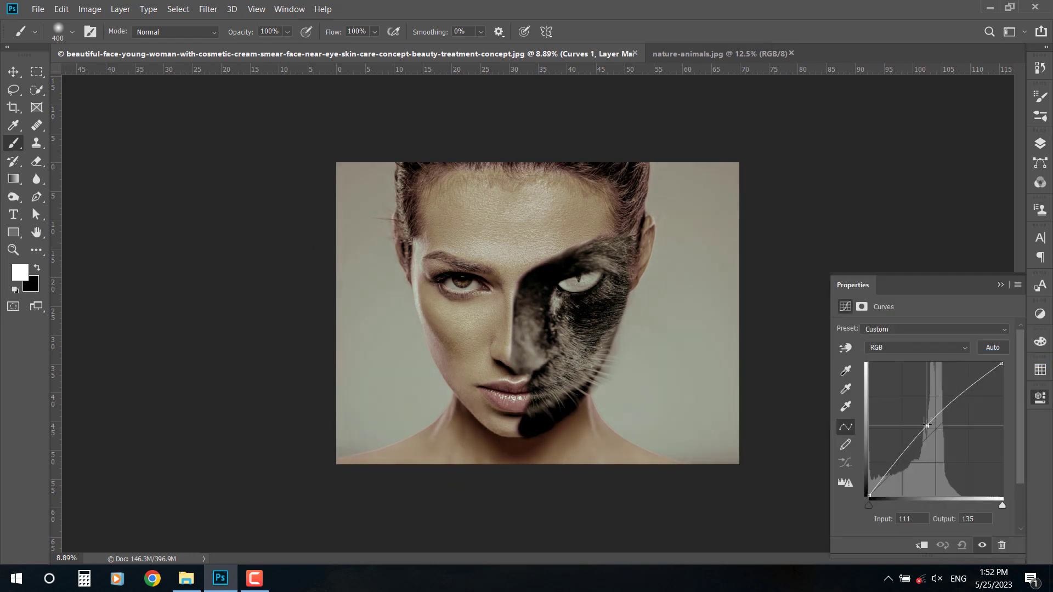
{"action": "left_click", "coordinate": [1040, 143]}
- Add a Color Balance adjustment layer, shifting the midtones toward green +21 and blue +17
{"action": "left_click", "coordinate": [947, 536]}
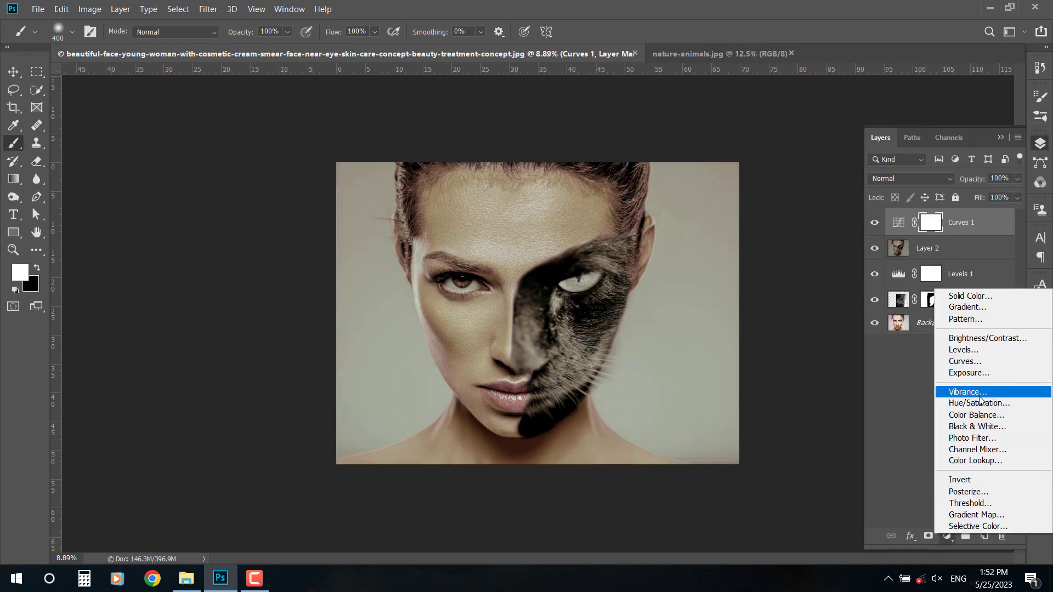
{"action": "left_click", "coordinate": [976, 415]}
{"action": "left_click_drag", "start_coordinate": [904, 406], "coordinate": [890, 403]}
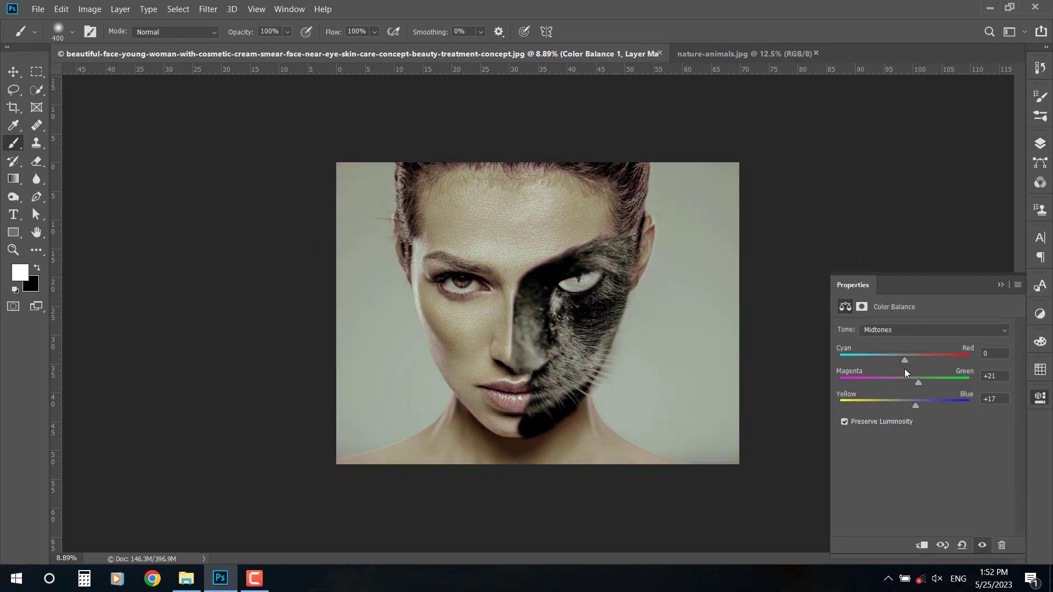
{"action": "left_click", "coordinate": [1000, 285]}
{"action": "left_click", "coordinate": [1040, 143]}
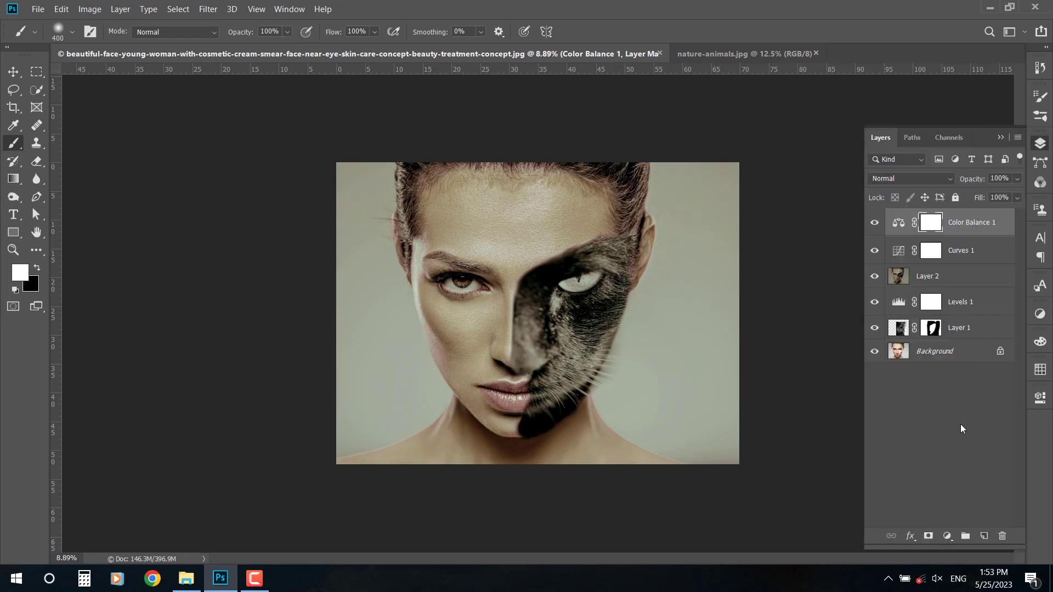
- Convert the merged portrait layer (Layer 2) to a smart object
{"action": "left_click", "coordinate": [932, 276]}
{"action": "right_click", "coordinate": [993, 294]}
{"action": "left_click", "coordinate": [855, 176]}
- Apply Unsharp Mask to the smart object with an amount of about 158%, tuning the radius and threshold for strong sharpening
{"action": "left_click", "coordinate": [213, 13]}
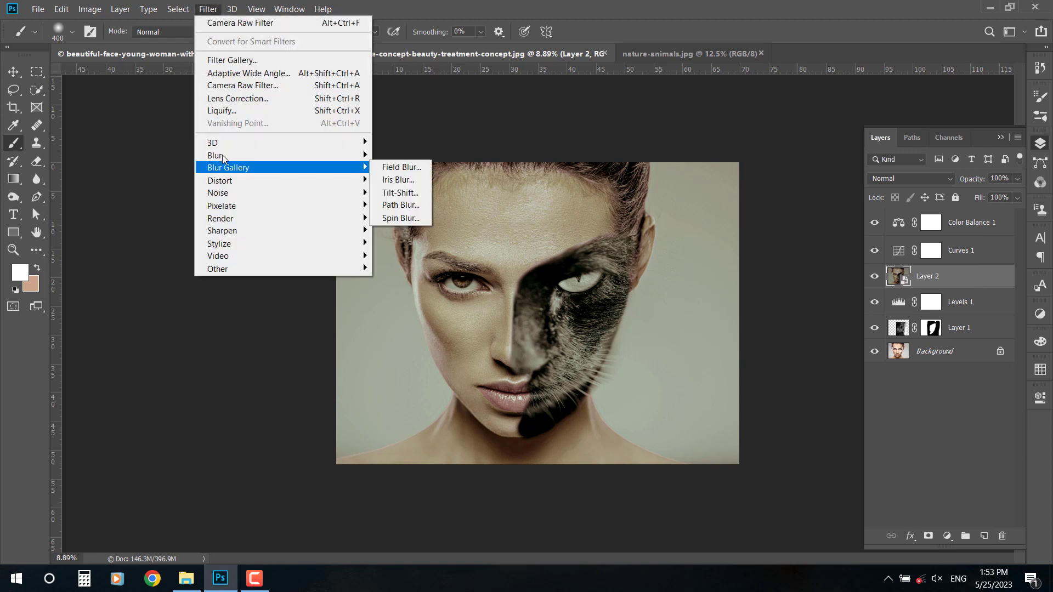
{"action": "mouse_move", "coordinate": [329, 230]}
{"action": "left_click", "coordinate": [409, 294]}
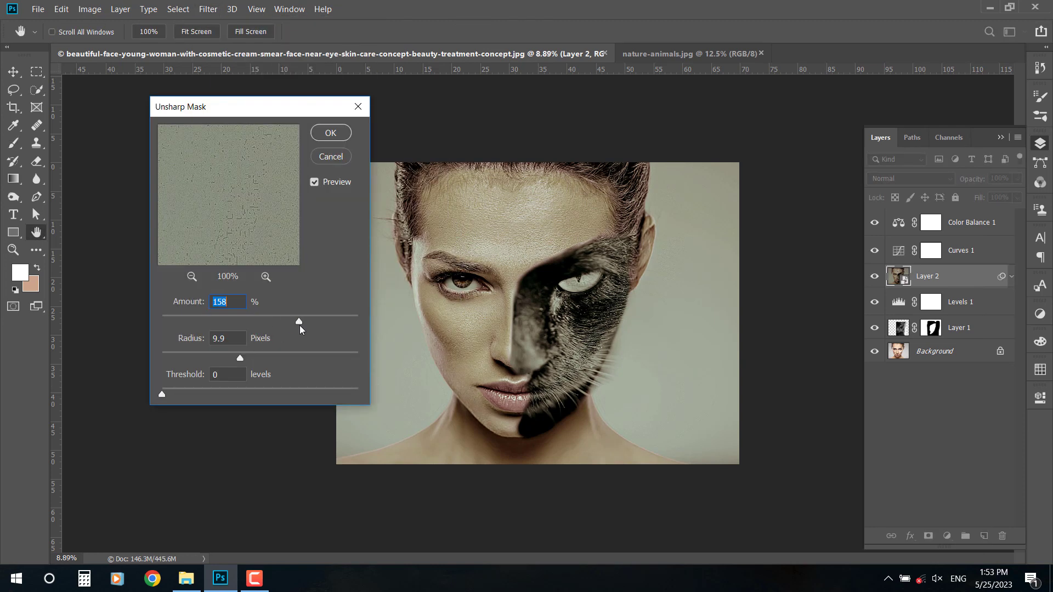
{"action": "mouse_move", "coordinate": [262, 360]}
{"action": "left_mouse_down"}
{"action": "mouse_move", "coordinate": [272, 360]}
{"action": "mouse_move", "coordinate": [243, 359]}
{"action": "left_mouse_up"}
{"action": "left_click_drag", "start_coordinate": [163, 393], "coordinate": [228, 396]}
{"action": "mouse_move", "coordinate": [240, 355]}
{"action": "left_mouse_down"}
{"action": "mouse_move", "coordinate": [214, 361]}
{"action": "mouse_move", "coordinate": [259, 362]}
{"action": "left_mouse_up"}
{"action": "left_click_drag", "start_coordinate": [299, 320], "coordinate": [301, 321]}
{"action": "left_click_drag", "start_coordinate": [257, 358], "coordinate": [246, 363]}
{"action": "left_click", "coordinate": [330, 134]}
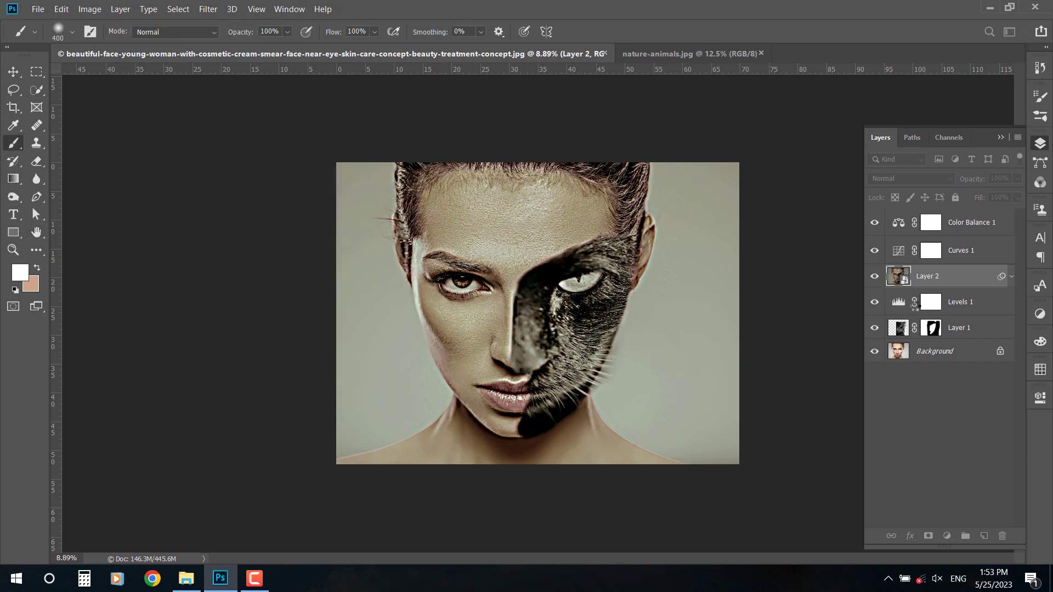
- Invert the smart filter mask, paint white over the panther's nose to sharpen only there, and compare with the filter off and on
{"action": "key", "text": "ctrl+i"}
{"action": "scroll", "coordinate": [529, 342], "scroll_direction": "up", "scroll_amount": 5}
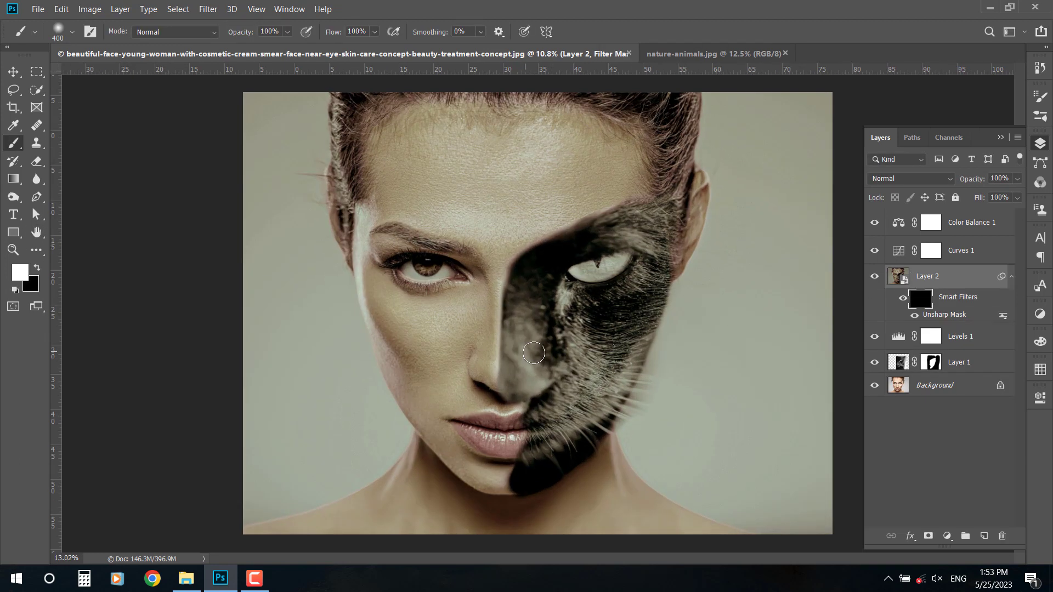
{"action": "mouse_move", "coordinate": [530, 412]}
{"action": "left_mouse_down"}
{"action": "mouse_move", "coordinate": [493, 351]}
{"action": "mouse_move", "coordinate": [543, 324]}
{"action": "mouse_move", "coordinate": [526, 317]}
{"action": "mouse_move", "coordinate": [518, 416]}
{"action": "left_mouse_up"}
{"action": "scroll", "coordinate": [518, 417], "scroll_direction": "down", "scroll_amount": 7}
{"action": "left_click", "coordinate": [902, 298]}
{"action": "left_click", "coordinate": [902, 297]}
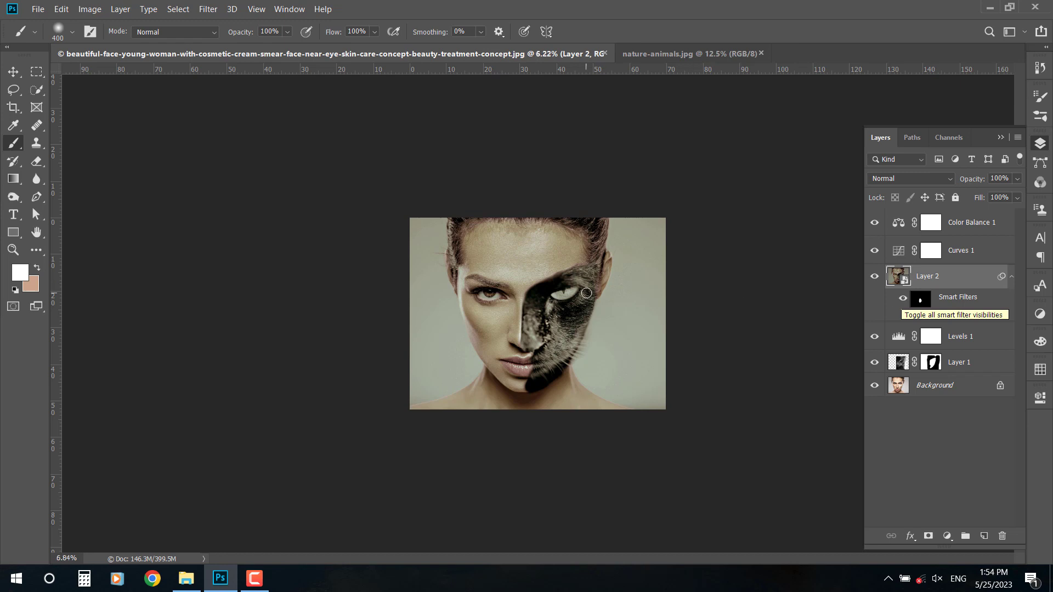
{"action": "scroll", "coordinate": [599, 322], "scroll_direction": "up", "scroll_amount": 2}
{"action": "scroll", "coordinate": [607, 324], "scroll_direction": "up", "scroll_amount": 2}
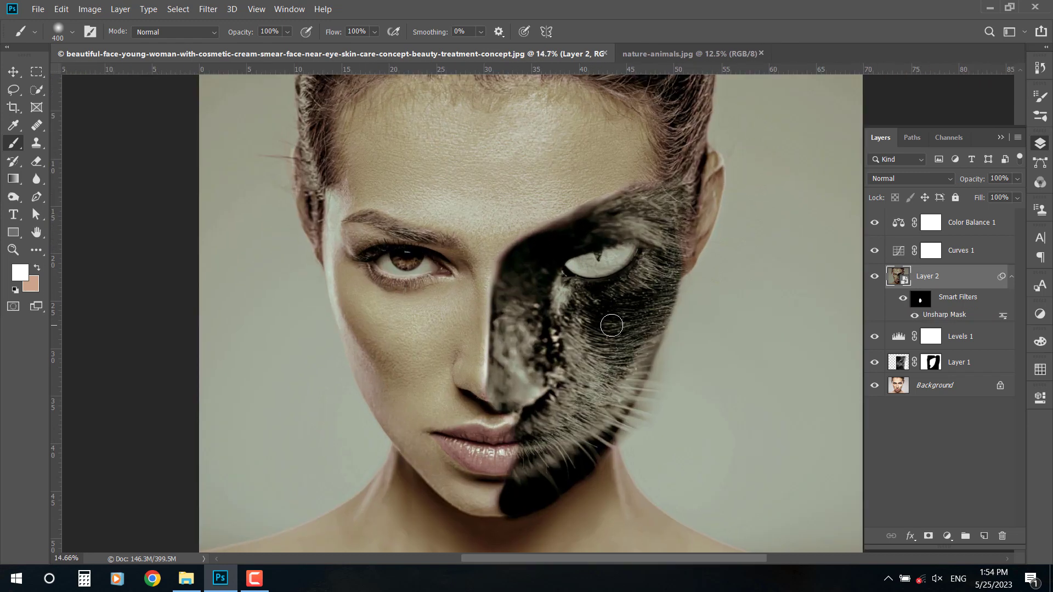